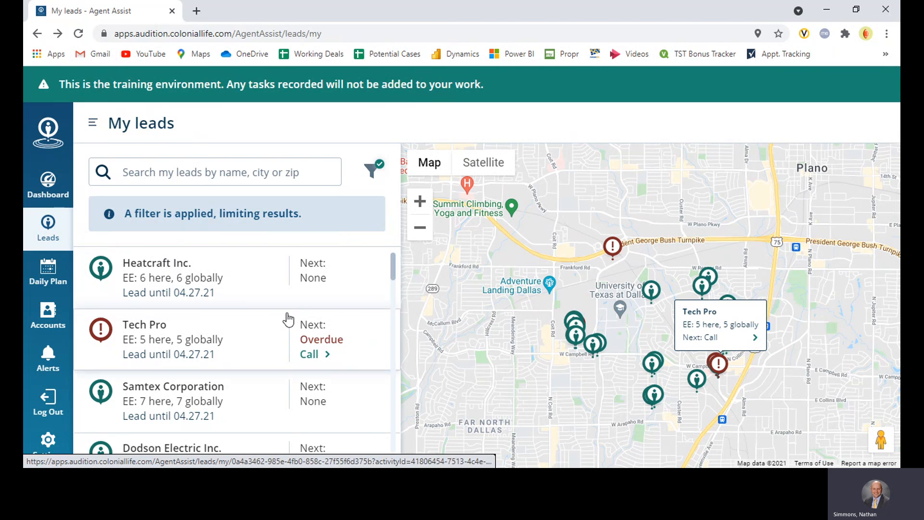
# Open the Heatcraft Inc. lead's details and start a new activity of type Drop
pyautogui.click(255, 283)
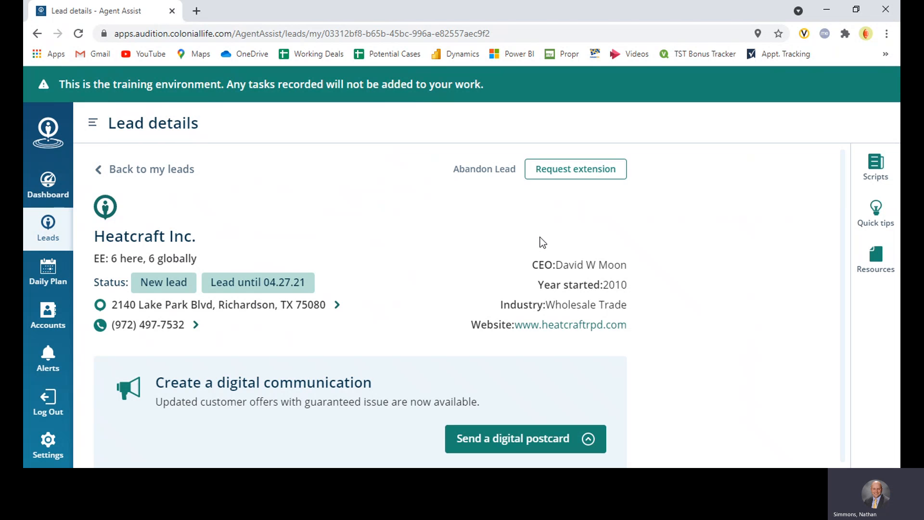
pyautogui.scroll(-3, 294, 263)
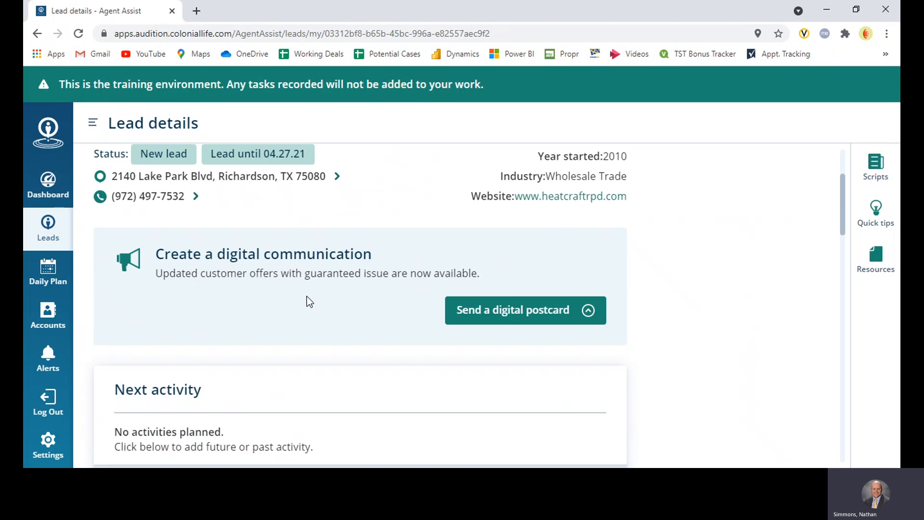
pyautogui.scroll(3, 327, 292)
pyautogui.scroll(-3, 396, 265)
pyautogui.scroll(-4, 392, 236)
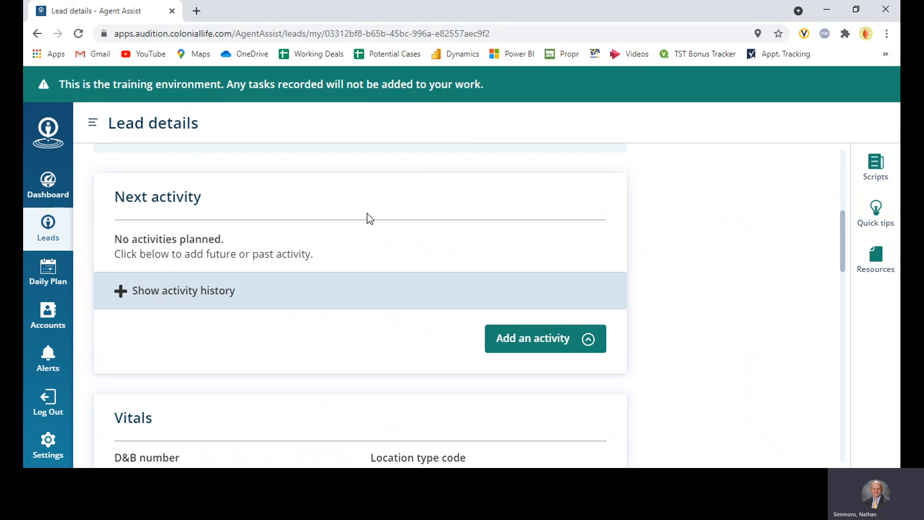
pyautogui.click(552, 347)
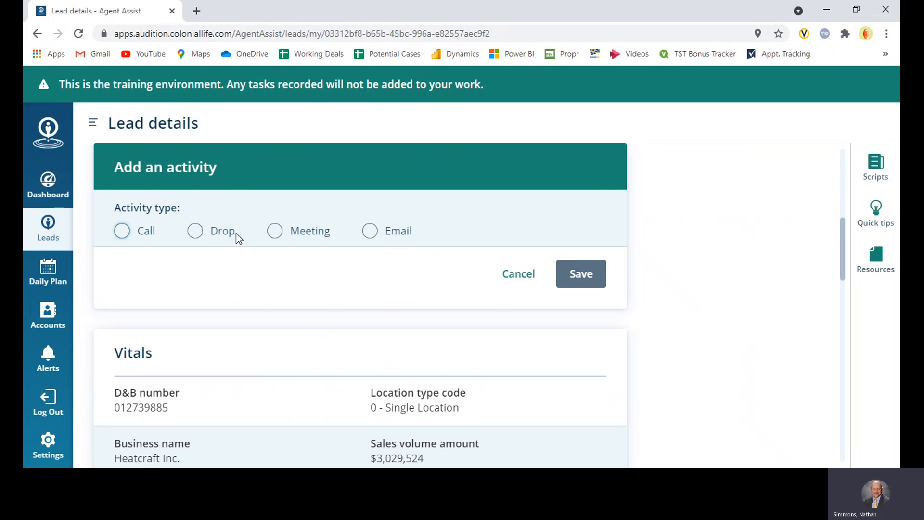
pyautogui.click(196, 232)
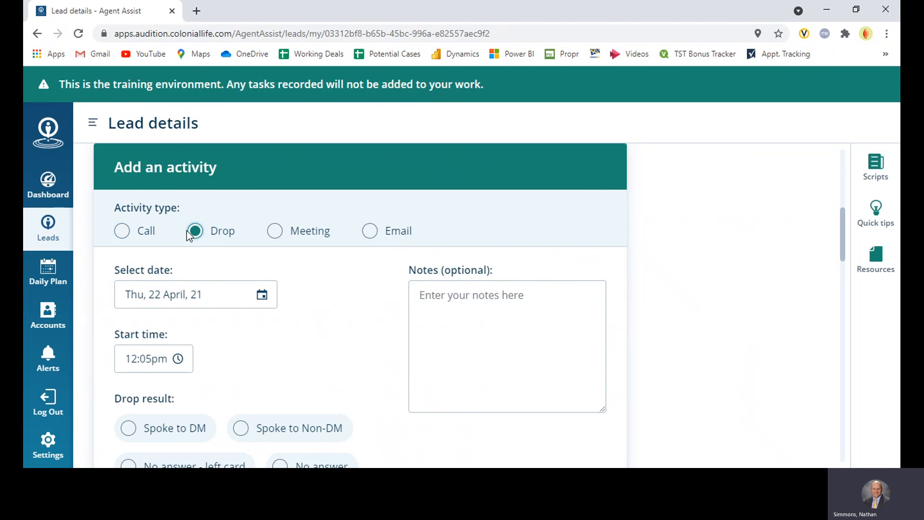
# Set the drop result to Spoke to Non-DM, choosing Other as the person spoken with and entering the contact's first name
pyautogui.scroll(-2, 253, 281)
pyautogui.scroll(1, 252, 207)
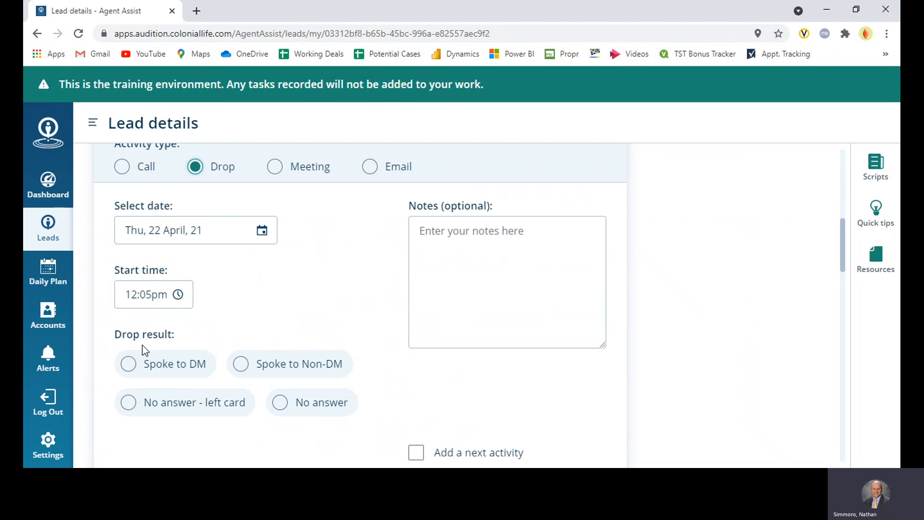
pyautogui.scroll(-1, 193, 323)
pyautogui.scroll(1, 208, 285)
pyautogui.click(241, 366)
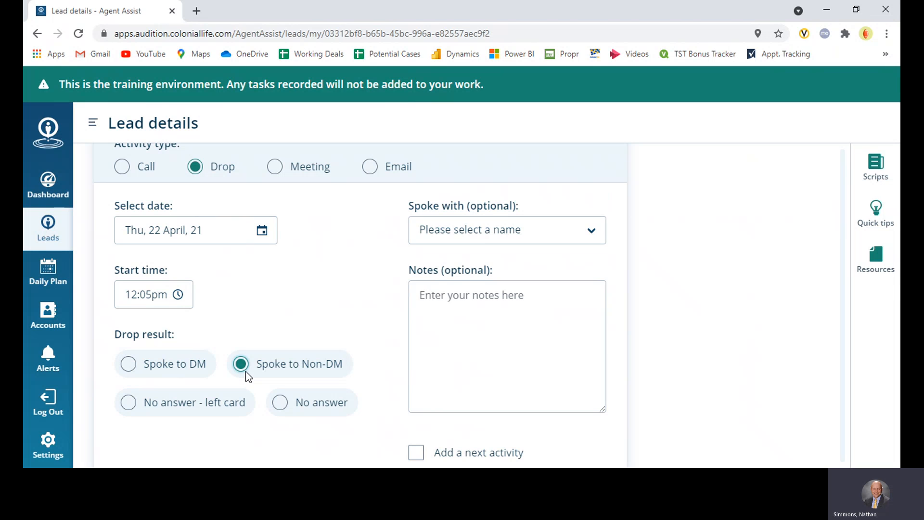
pyautogui.click(482, 236)
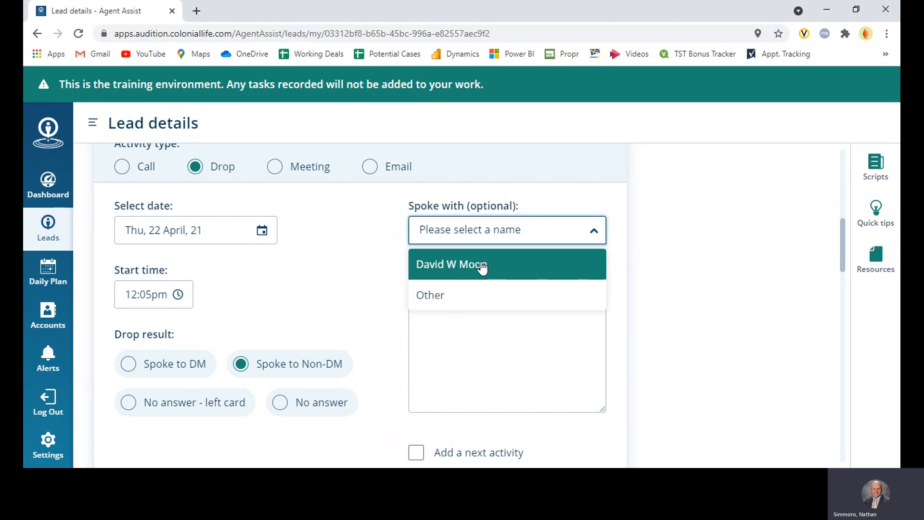
pyautogui.click(439, 308)
pyautogui.click(445, 293)
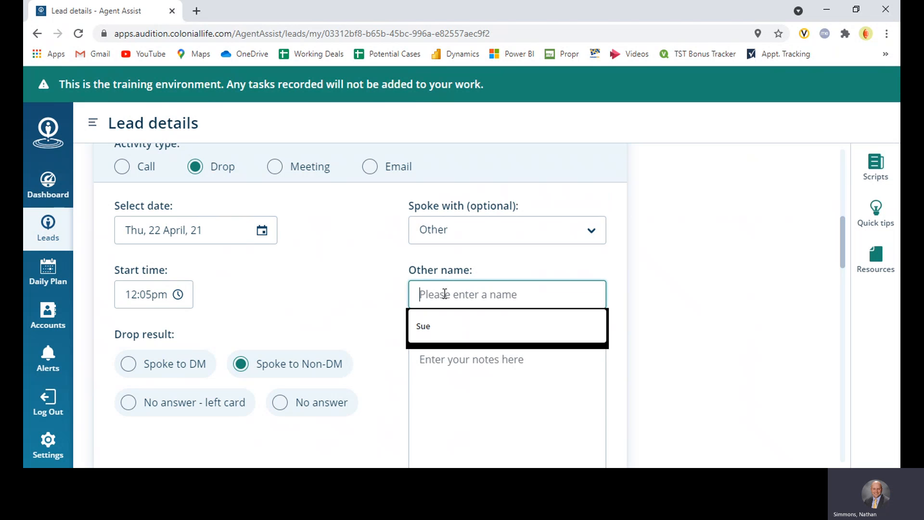
pyautogui.write('Sarah')
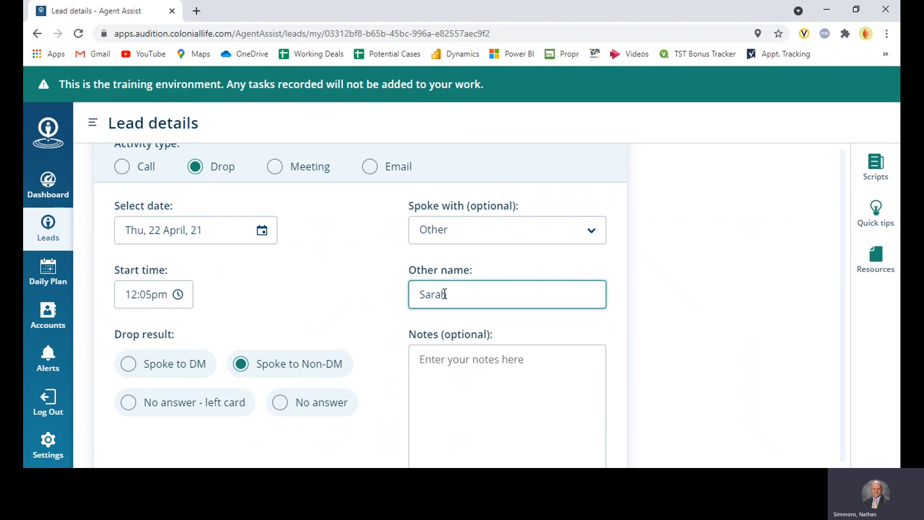
# Review the completed Drop activity for Heatcraft Inc. and save it without notes or a next activity
pyautogui.scroll(-1, 423, 298)
pyautogui.scroll(-1, 384, 317)
pyautogui.scroll(1, 387, 305)
pyautogui.scroll(-1, 388, 302)
pyautogui.scroll(2, 389, 301)
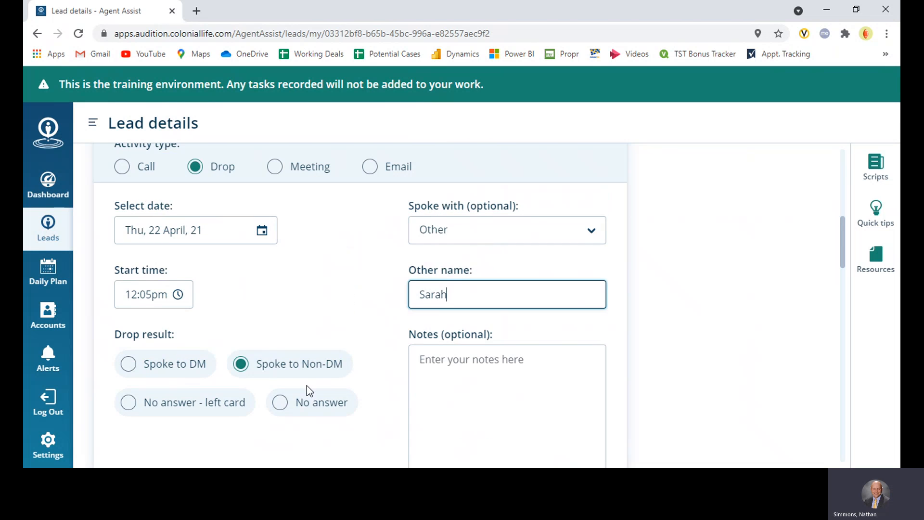
pyautogui.scroll(-2, 370, 332)
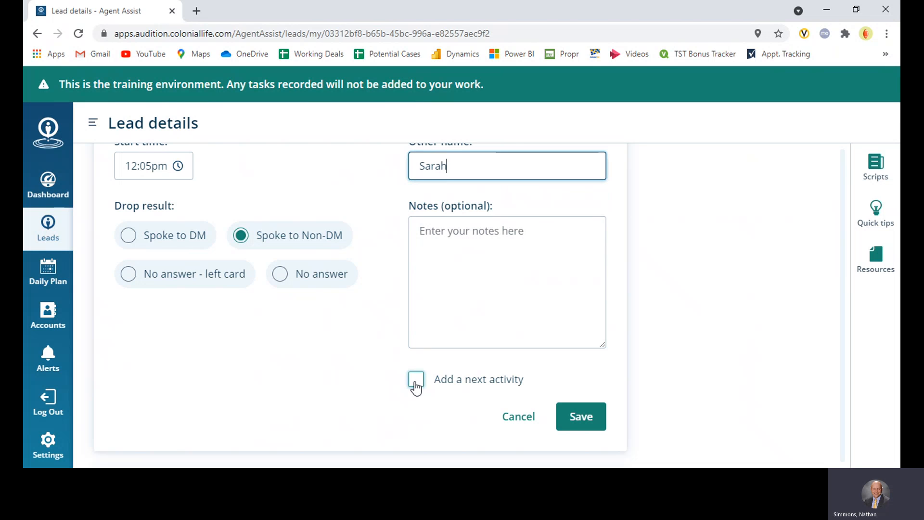
pyautogui.scroll(1, 392, 296)
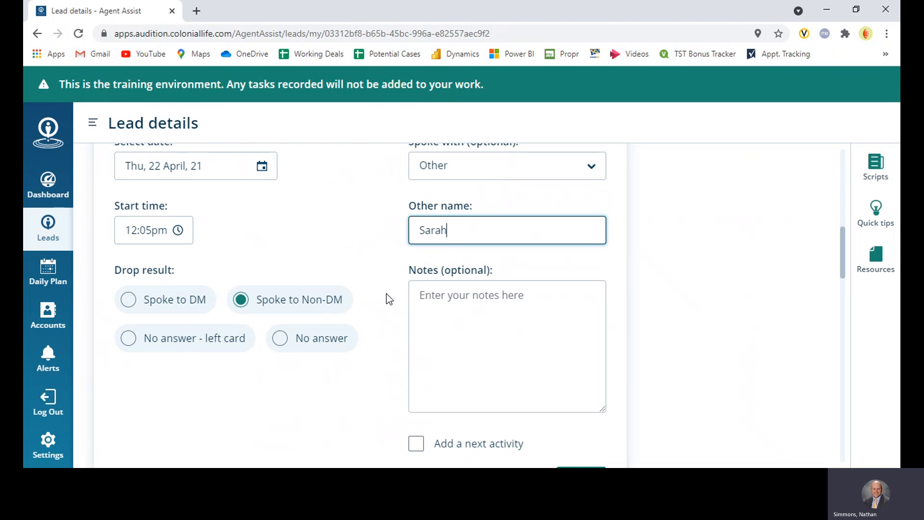
pyautogui.scroll(2, 353, 322)
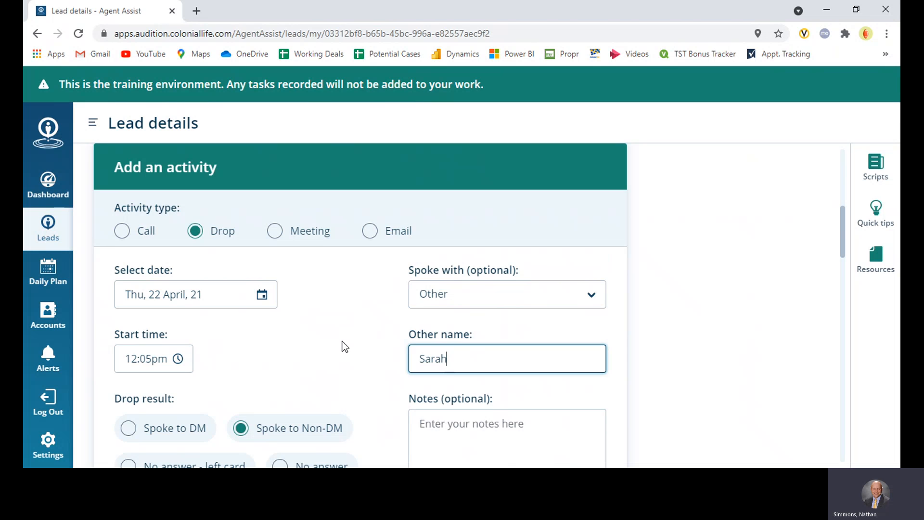
pyautogui.scroll(-4, 356, 351)
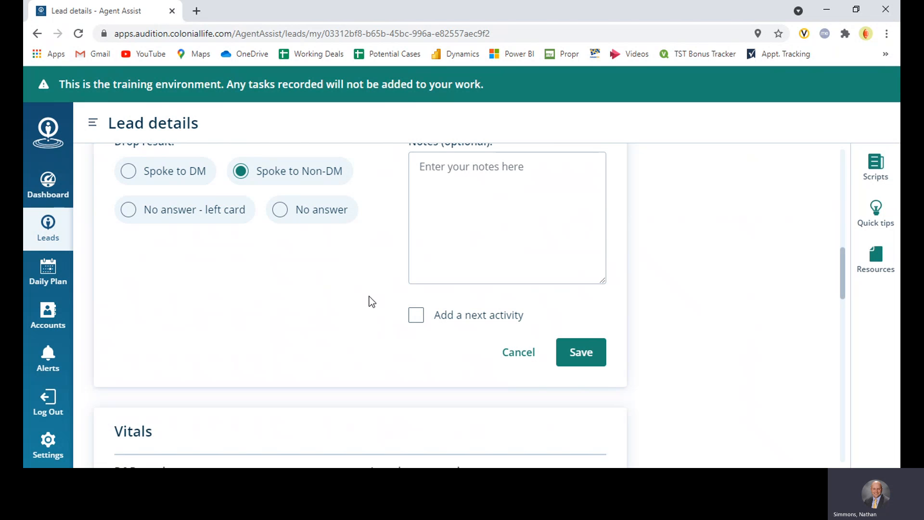
pyautogui.scroll(1, 377, 323)
pyautogui.scroll(-1, 394, 323)
pyautogui.click(573, 354)
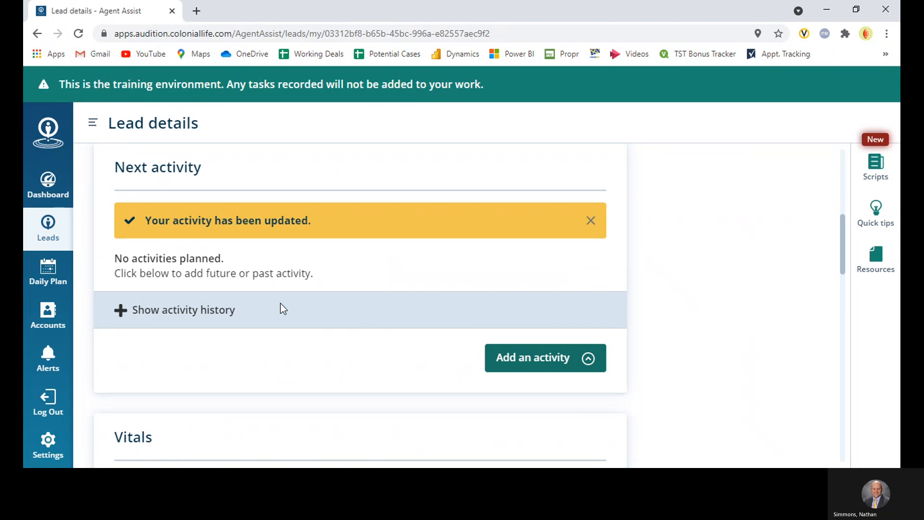
# Return from the Heatcraft Inc. lead to the My leads list and collapse the Leads submenu
pyautogui.scroll(6, 221, 265)
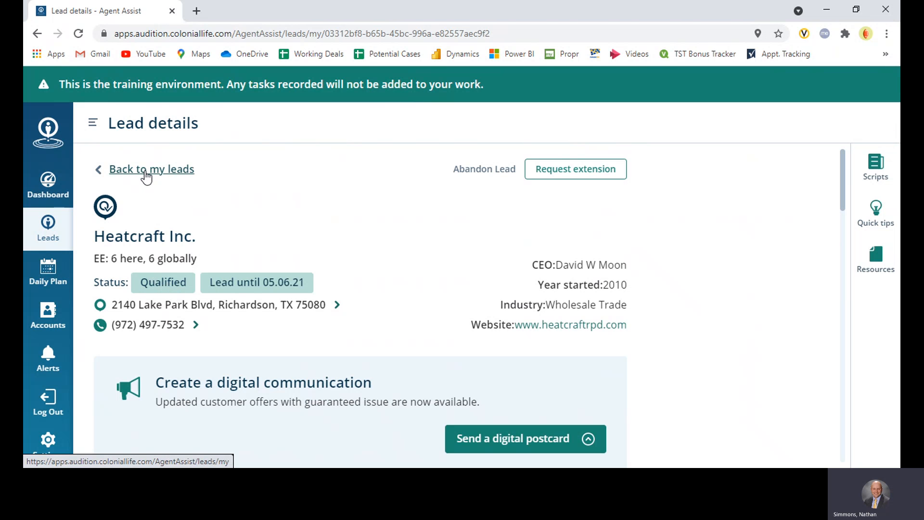
pyautogui.click(147, 171)
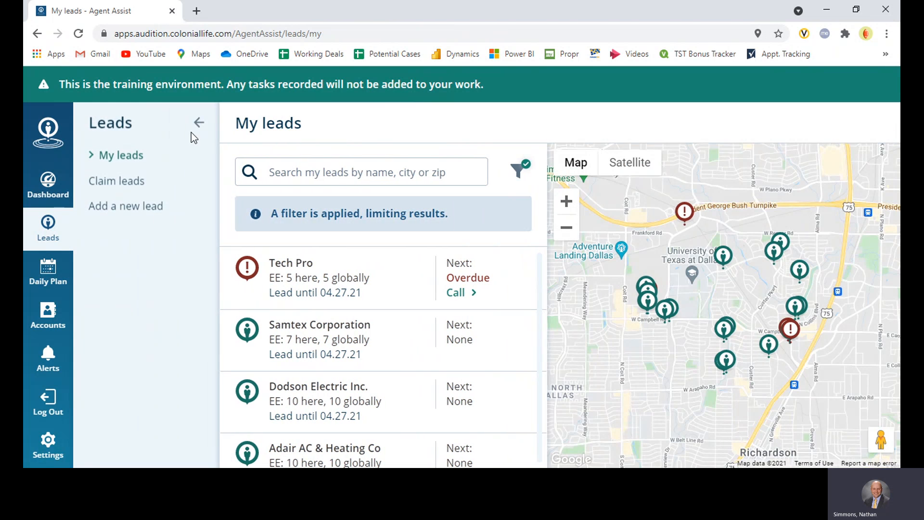
pyautogui.click(199, 117)
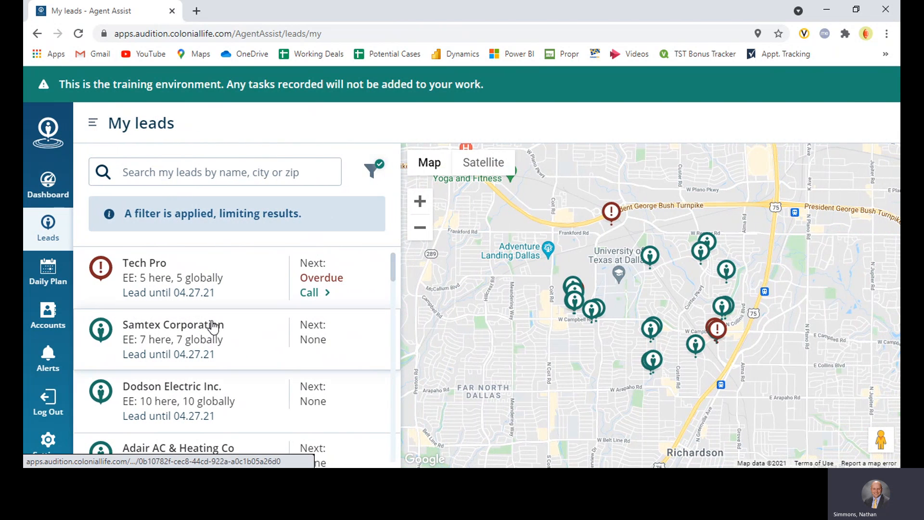
# Filter the My leads list by lead status Qualified only, with New Lead excluded
pyautogui.click(371, 171)
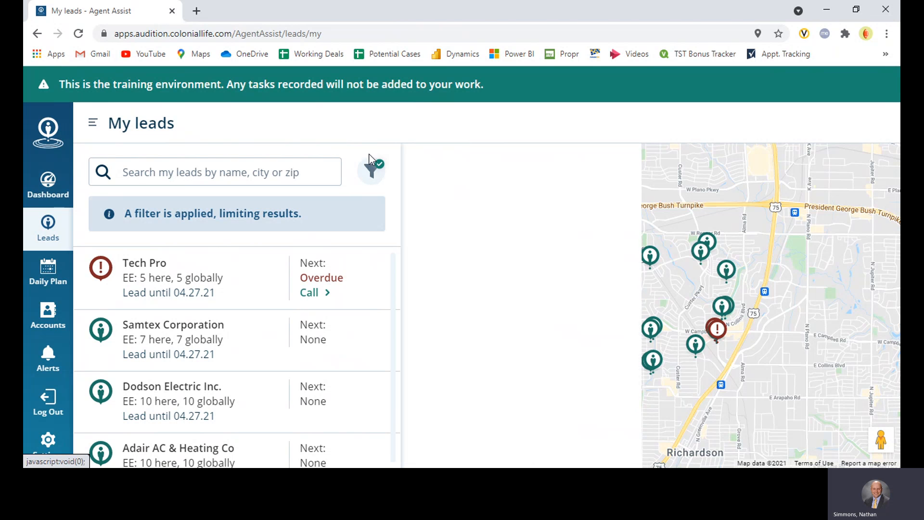
pyautogui.click(425, 334)
pyautogui.click(423, 359)
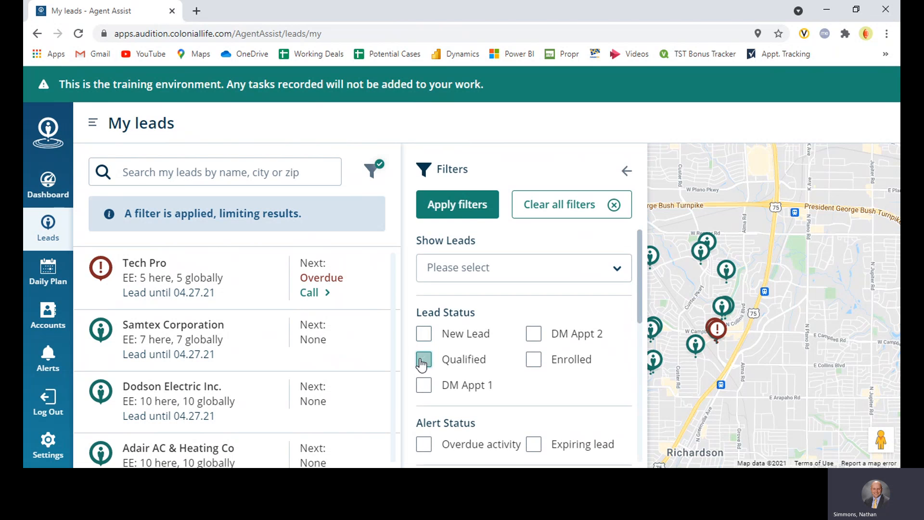
pyautogui.click(466, 206)
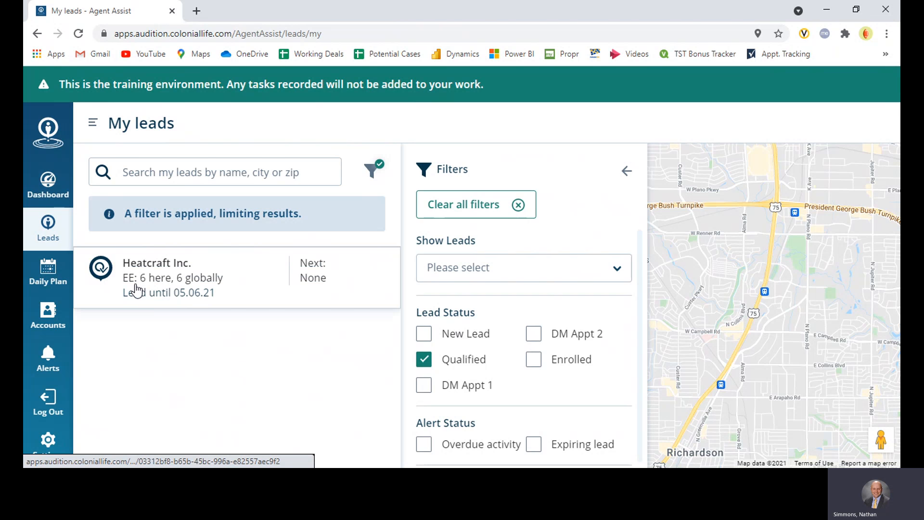
# Switch the lead status filter from Qualified back to New Lead, apply it, and close the filter options
pyautogui.click(425, 333)
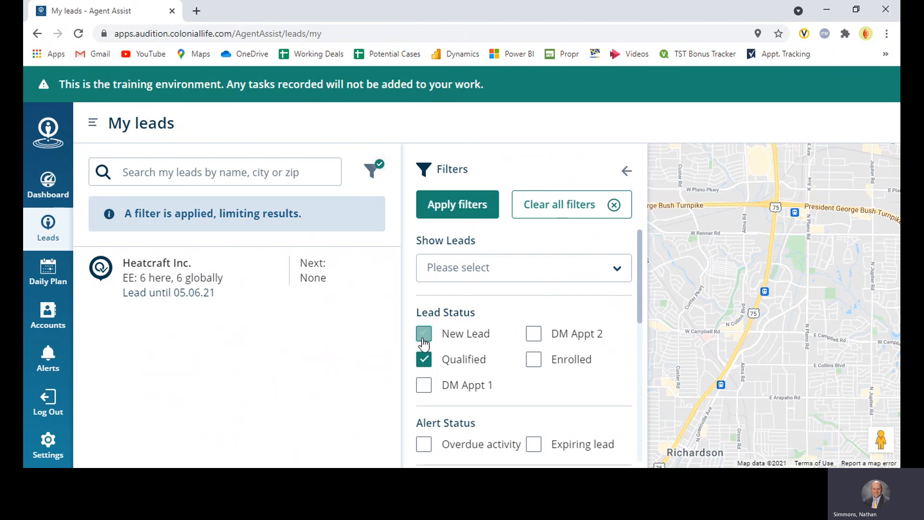
pyautogui.click(423, 360)
pyautogui.click(479, 205)
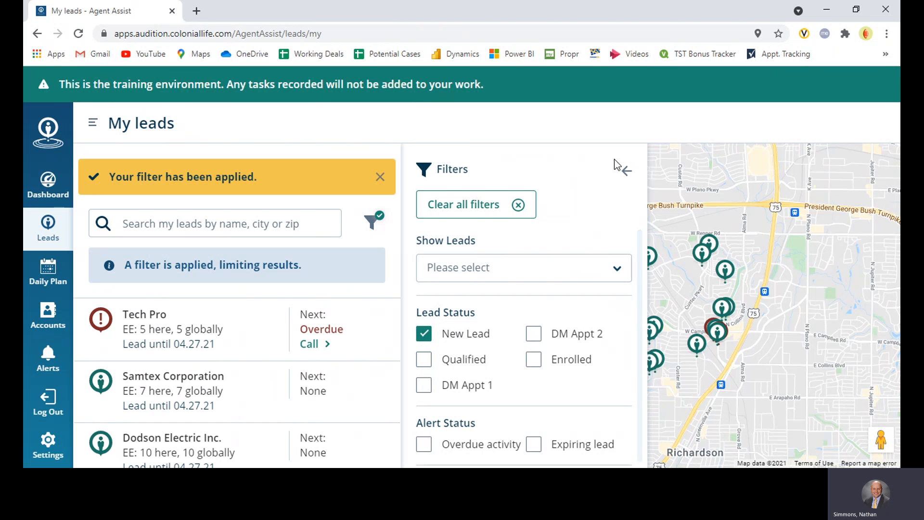
pyautogui.click(627, 172)
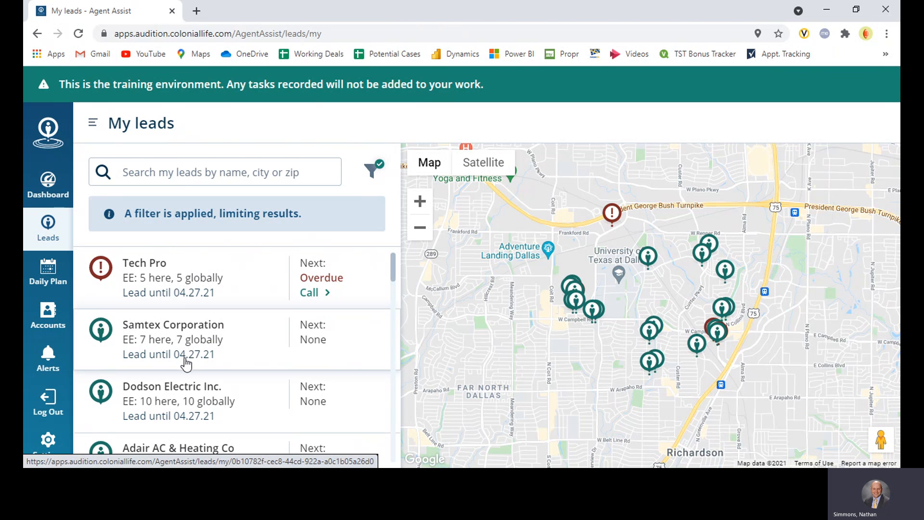
# Open the Samtex Corporation lead's details and start a new activity of type Drop
pyautogui.click(247, 344)
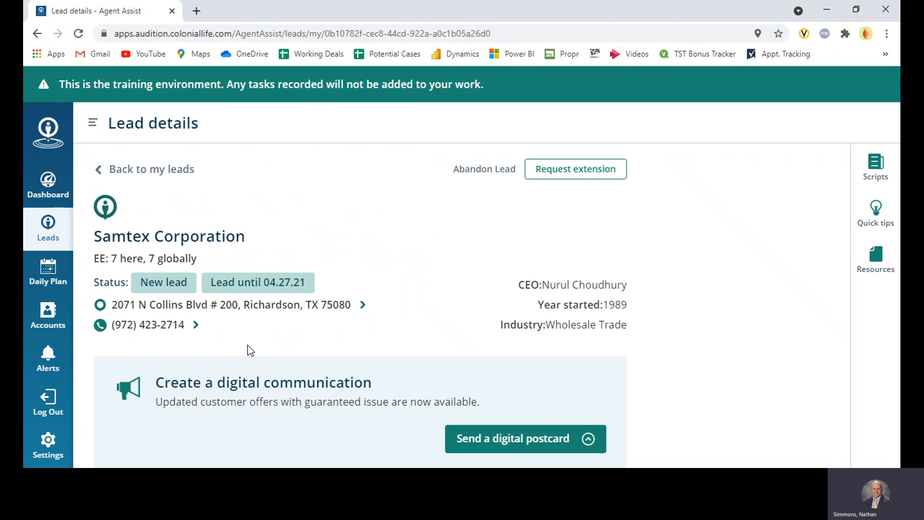
pyautogui.scroll(-8, 247, 345)
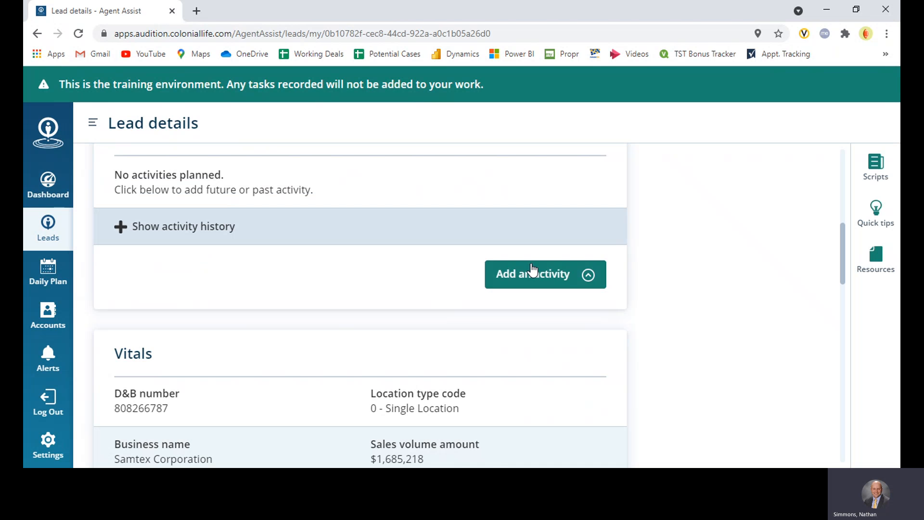
pyautogui.click(531, 272)
pyautogui.scroll(-3, 225, 330)
pyautogui.scroll(4, 226, 327)
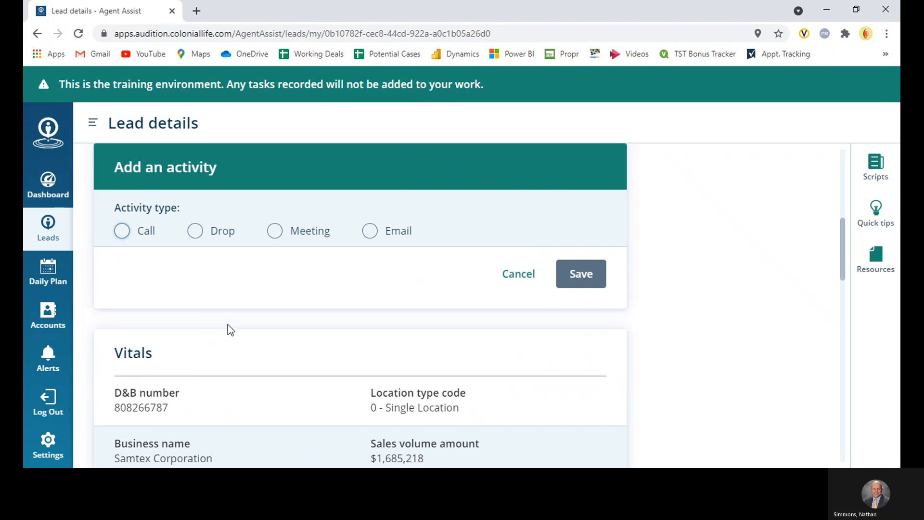
pyautogui.click(195, 231)
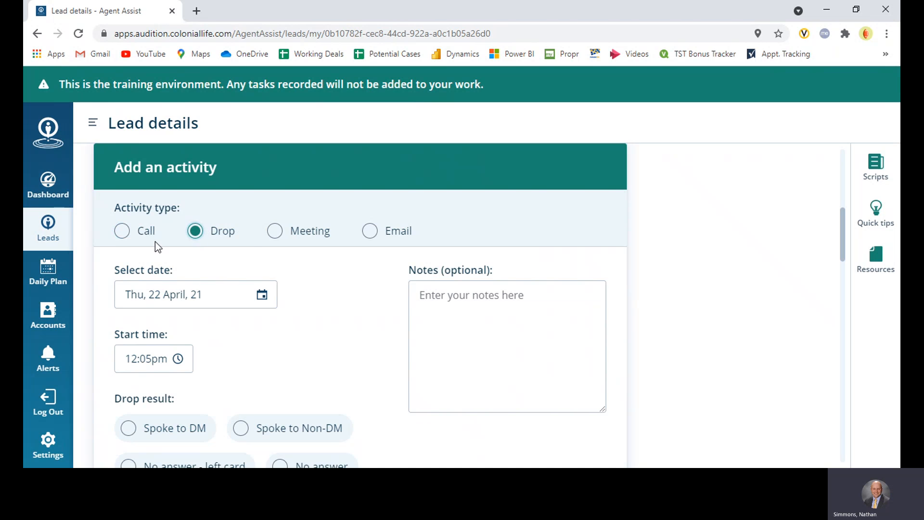
# Set the drop result to No answer and save the Samtex Corporation activity without a next activity
pyautogui.scroll(-3, 191, 283)
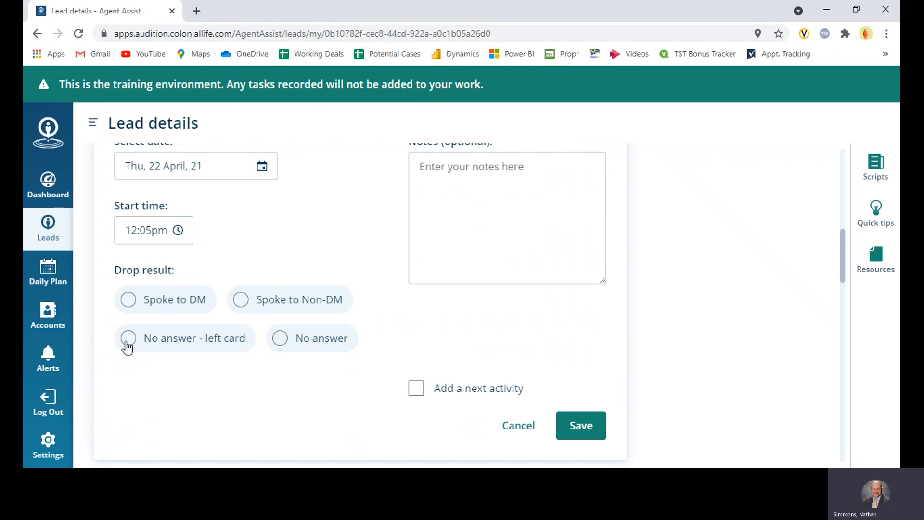
pyautogui.click(284, 343)
pyautogui.click(128, 337)
pyautogui.click(281, 342)
pyautogui.scroll(1, 296, 250)
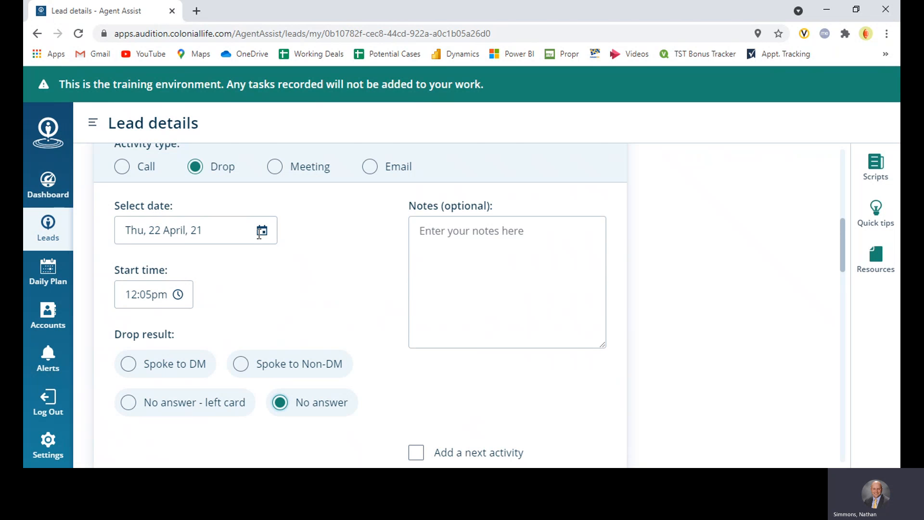
pyautogui.scroll(-1, 409, 327)
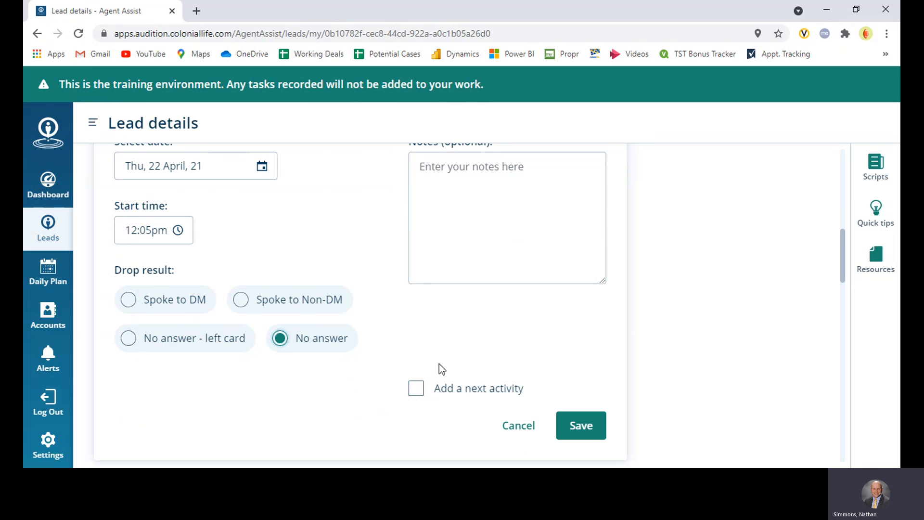
pyautogui.click(576, 432)
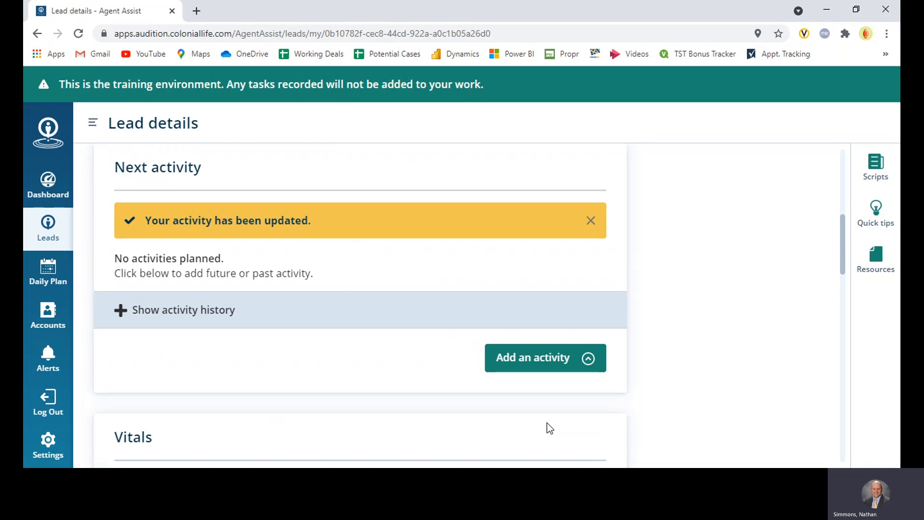
# Check the Samtex Corporation lead's status and expiry date, and return to the My leads list
pyautogui.scroll(5, 331, 300)
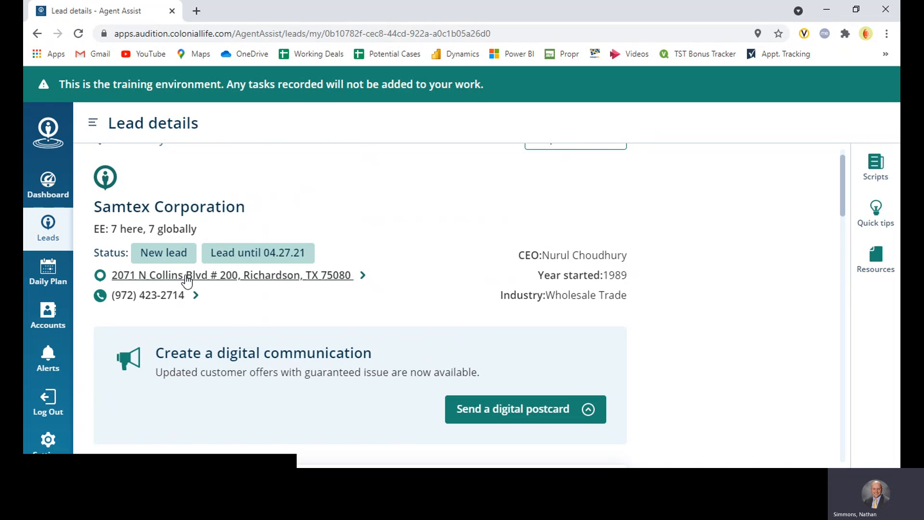
pyautogui.scroll(1, 176, 252)
pyautogui.click(131, 173)
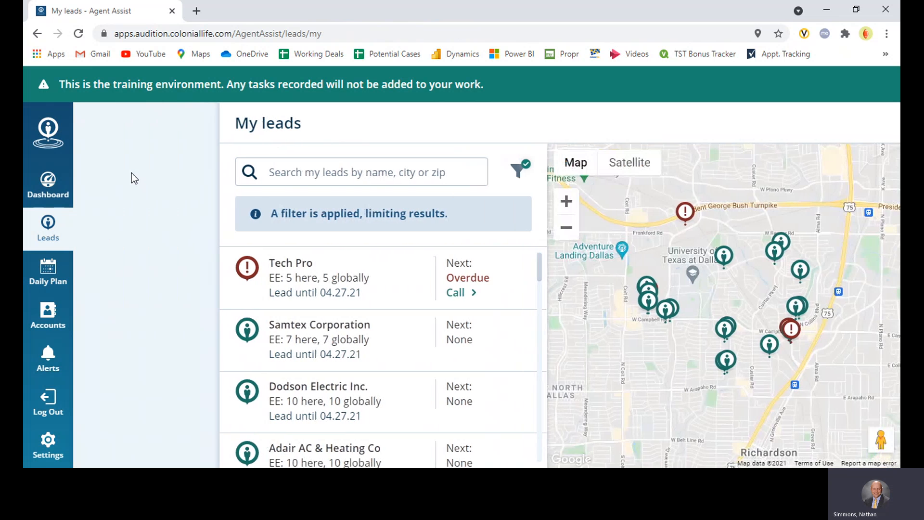
# Open the Samtex Corporation lead's details and start a new activity of type Email
pyautogui.click(198, 126)
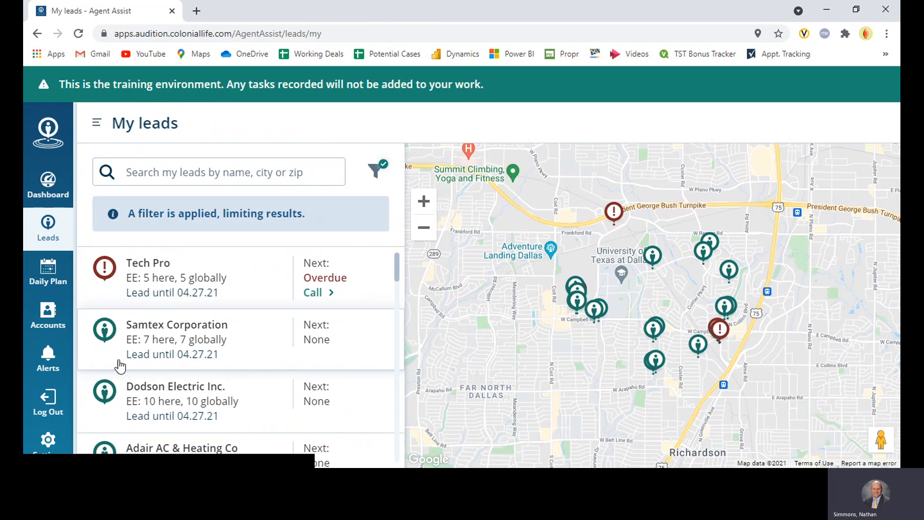
pyautogui.scroll(-1, 218, 336)
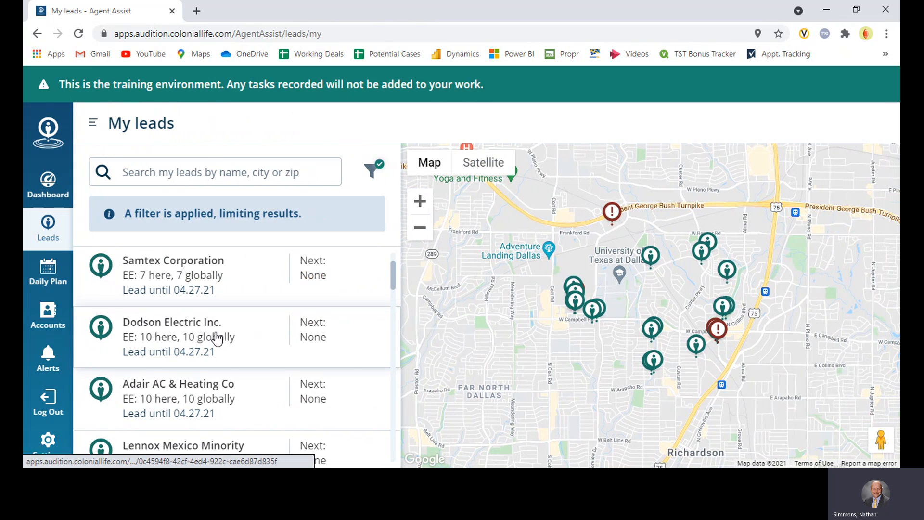
pyautogui.scroll(1, 217, 337)
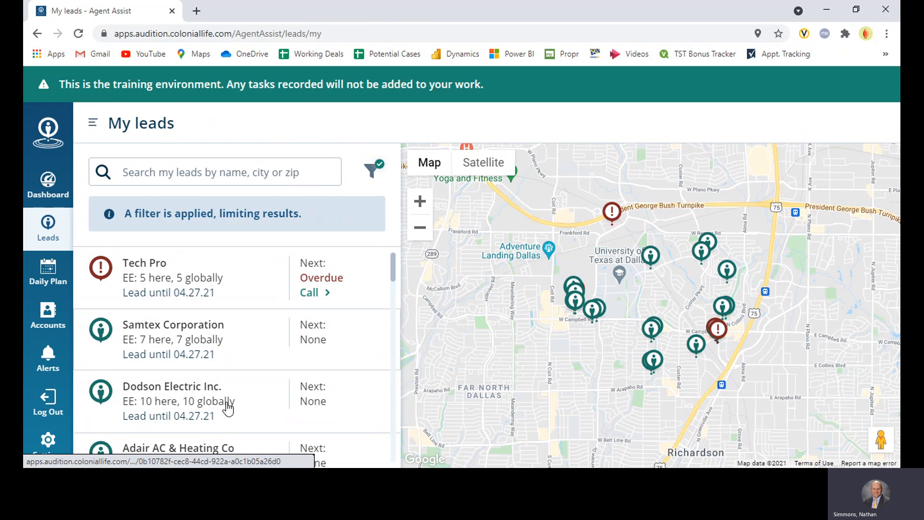
pyautogui.click(242, 345)
pyautogui.scroll(-4, 358, 284)
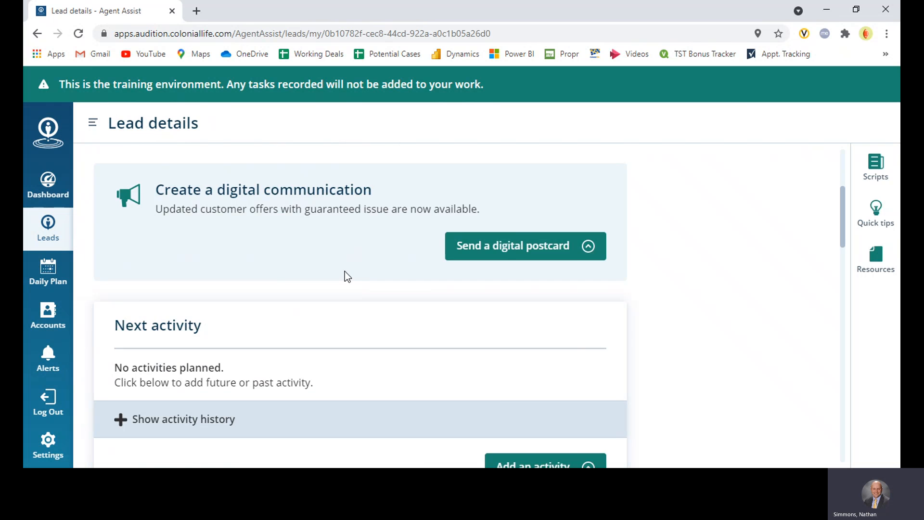
pyautogui.scroll(-3, 351, 278)
pyautogui.click(524, 348)
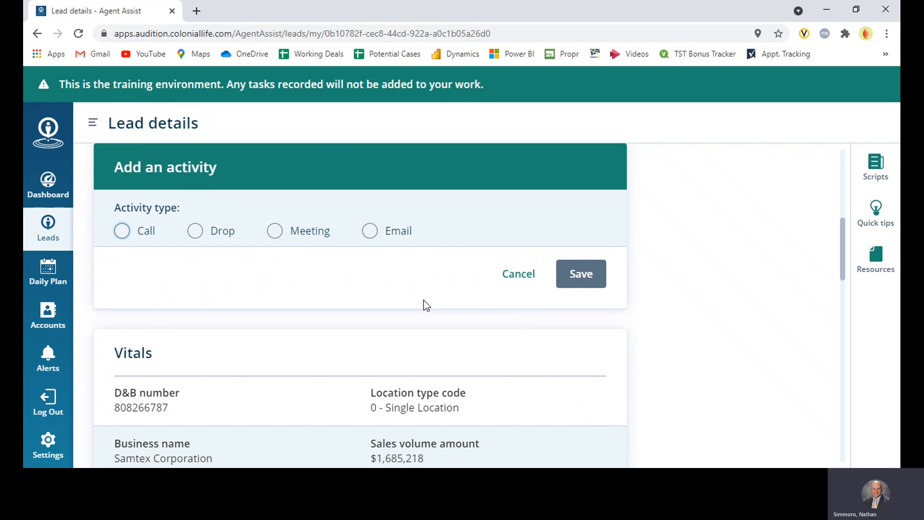
pyautogui.click(370, 232)
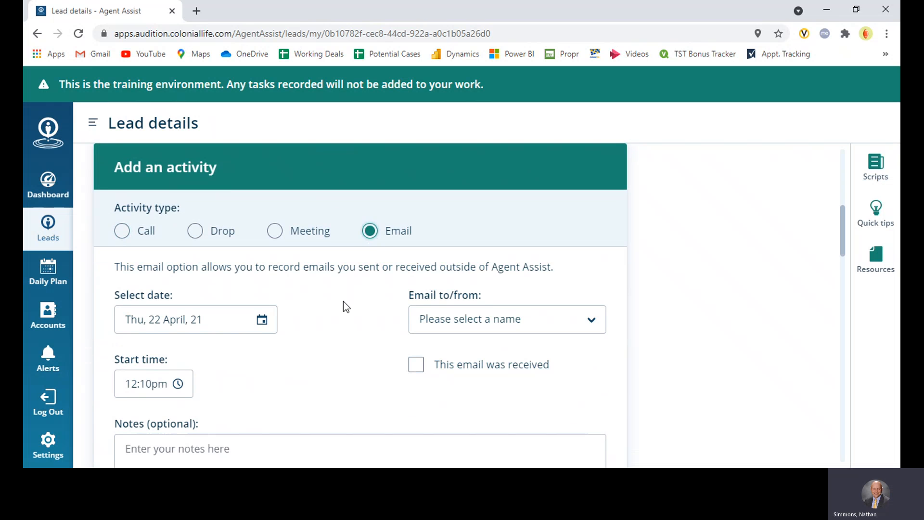
# Set the email's contact to the lead's CEO, mark the email as received, and save the activity without a next activity
pyautogui.scroll(-3, 336, 309)
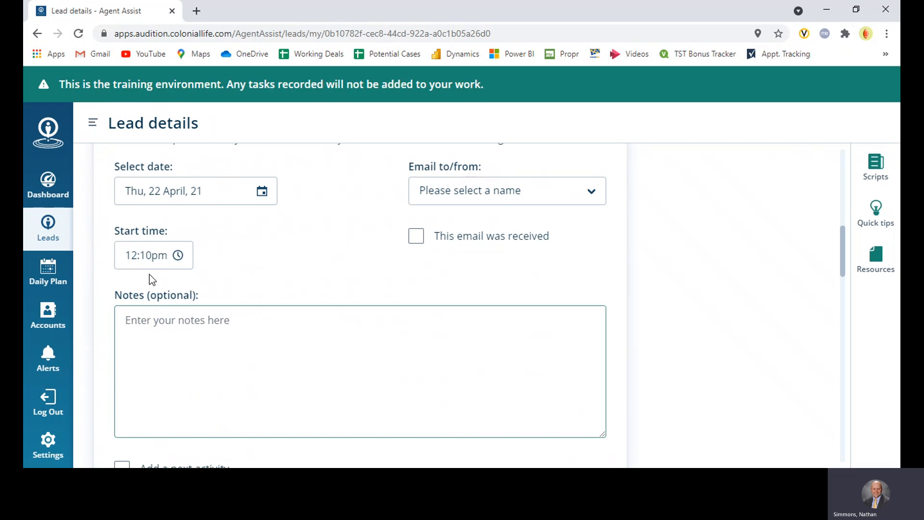
pyautogui.scroll(1, 290, 255)
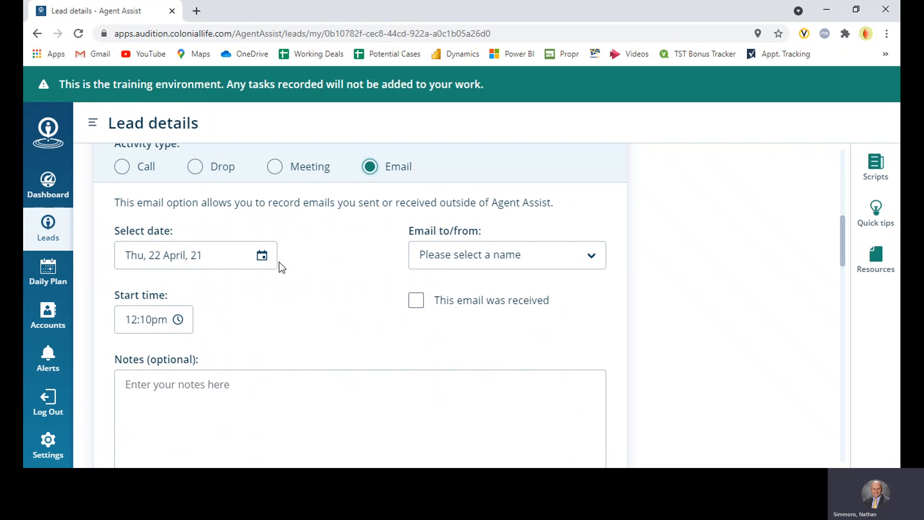
pyautogui.click(491, 254)
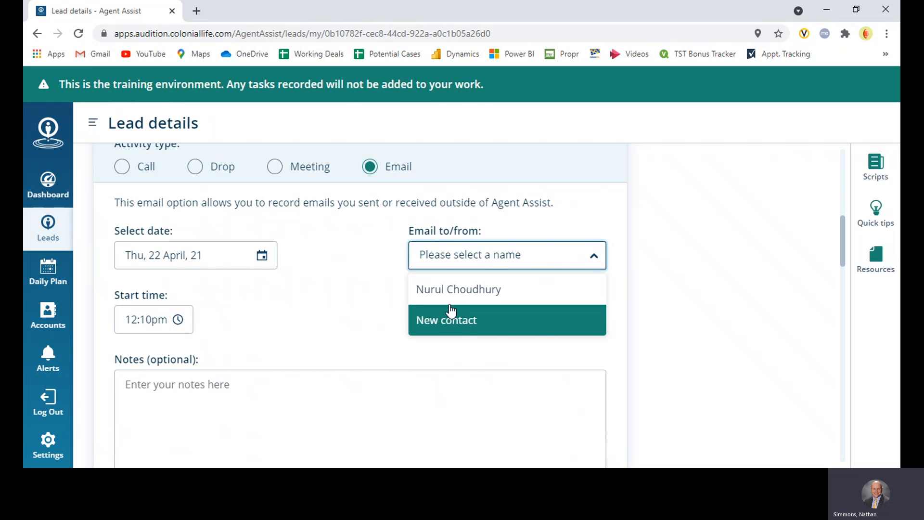
pyautogui.click(473, 292)
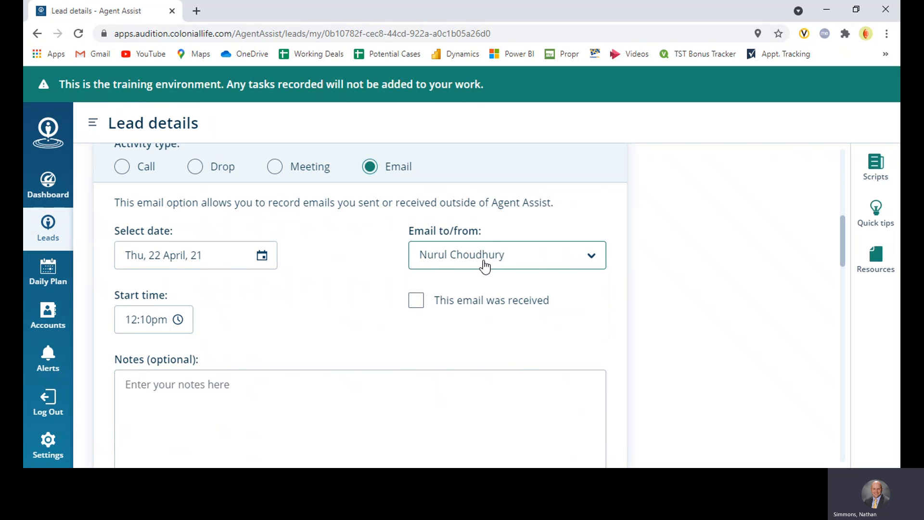
pyautogui.click(417, 302)
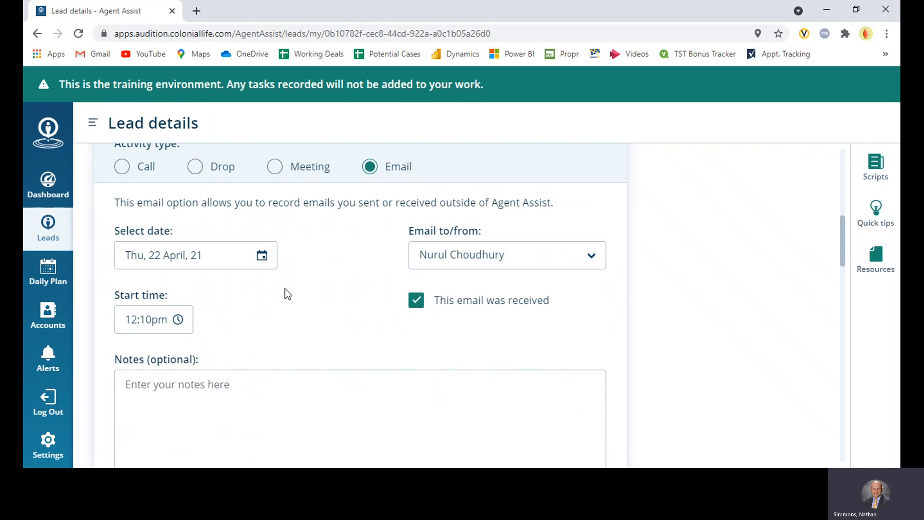
pyautogui.scroll(-1, 291, 282)
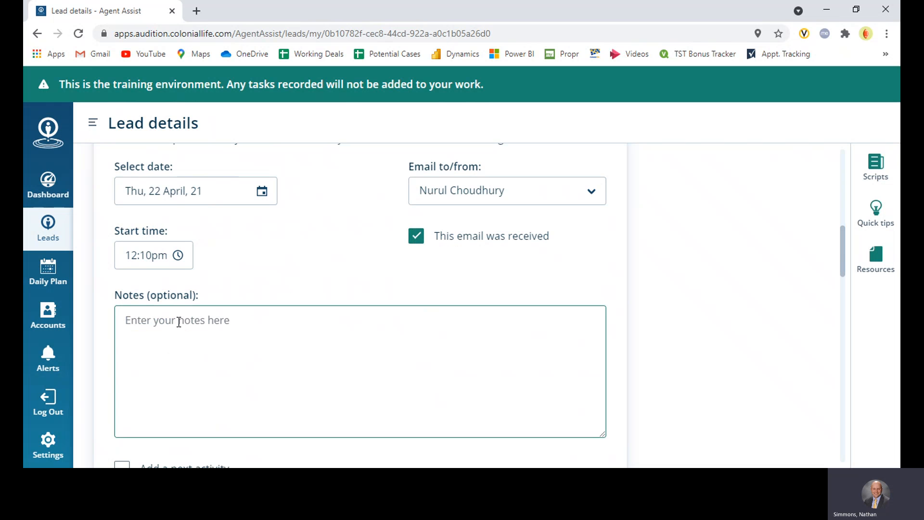
pyautogui.scroll(-1, 318, 243)
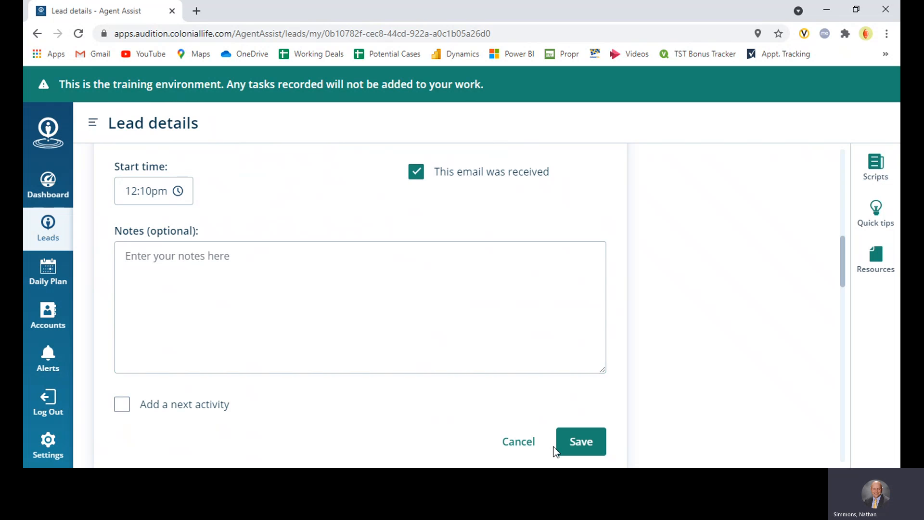
pyautogui.click(579, 440)
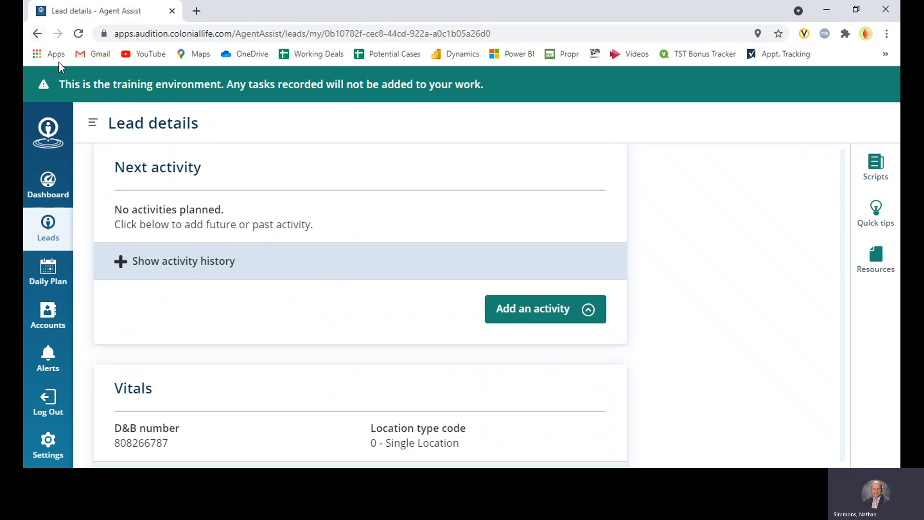
# Review Samtex Corporation's activity history, lead status and expiry date, and return to the My leads list
pyautogui.click(143, 268)
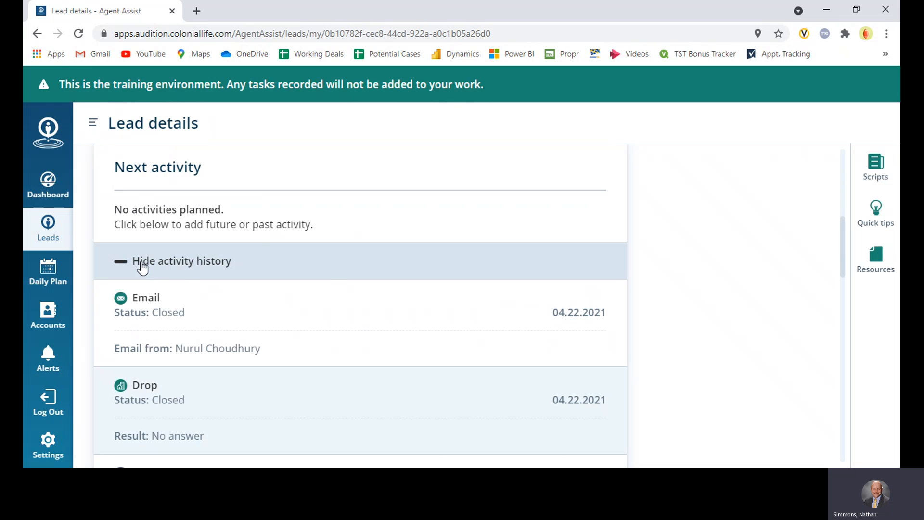
pyautogui.scroll(-2, 243, 322)
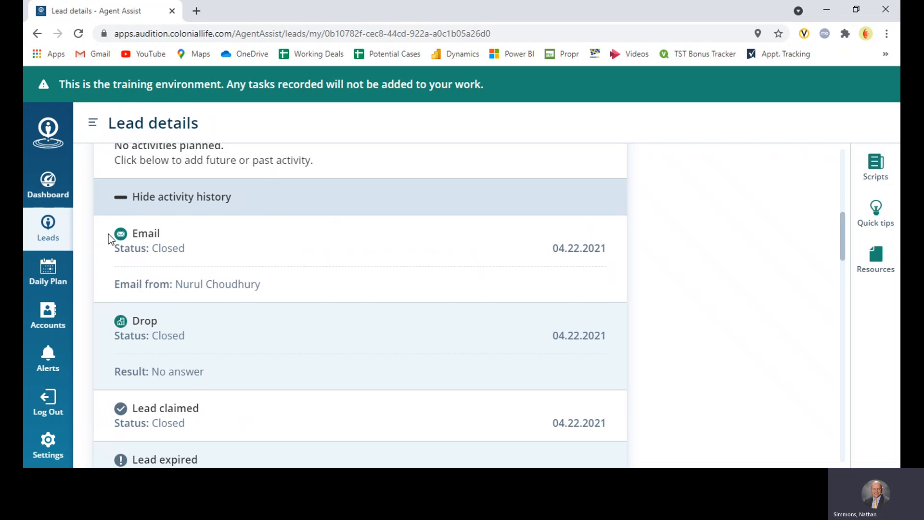
pyautogui.scroll(-6, 210, 275)
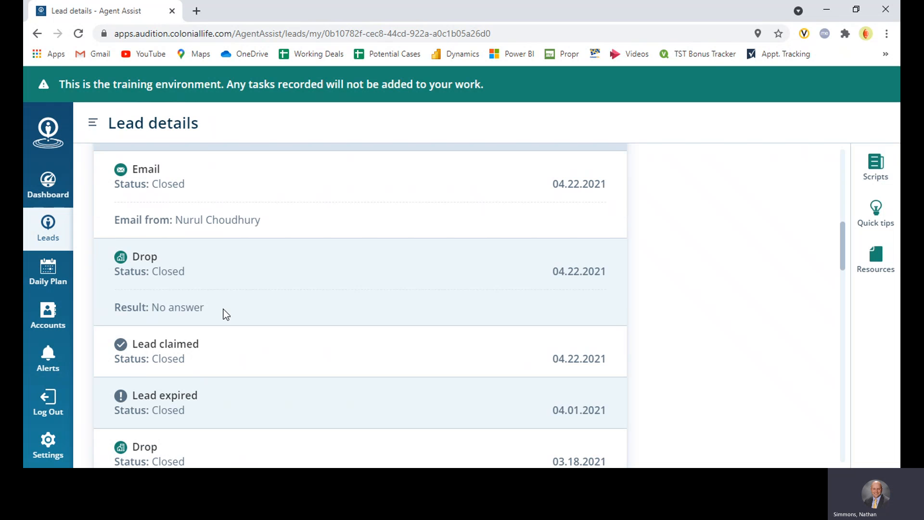
pyautogui.scroll(10, 198, 364)
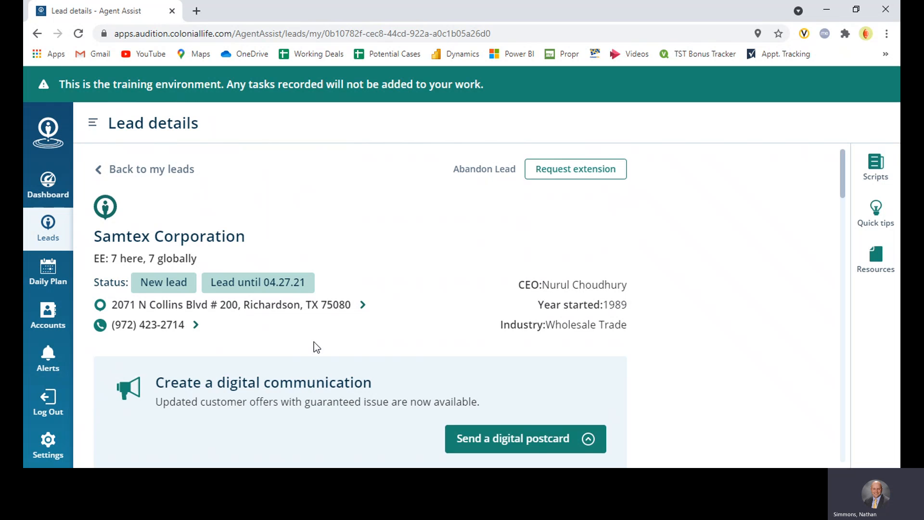
pyautogui.scroll(-2, 314, 342)
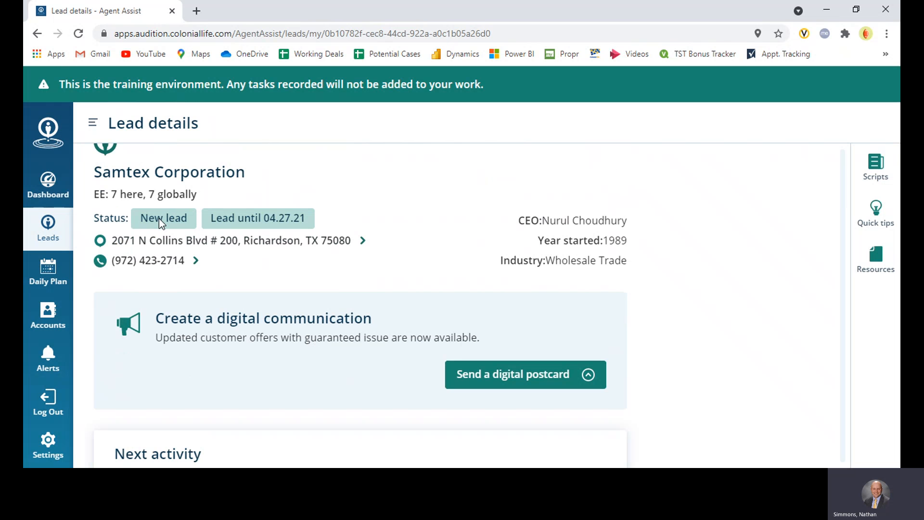
pyautogui.scroll(2, 314, 267)
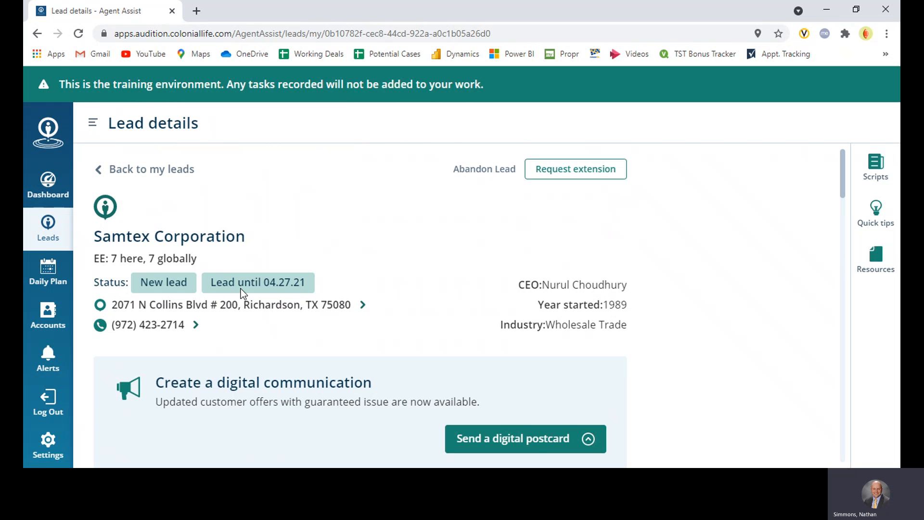
pyautogui.click(137, 169)
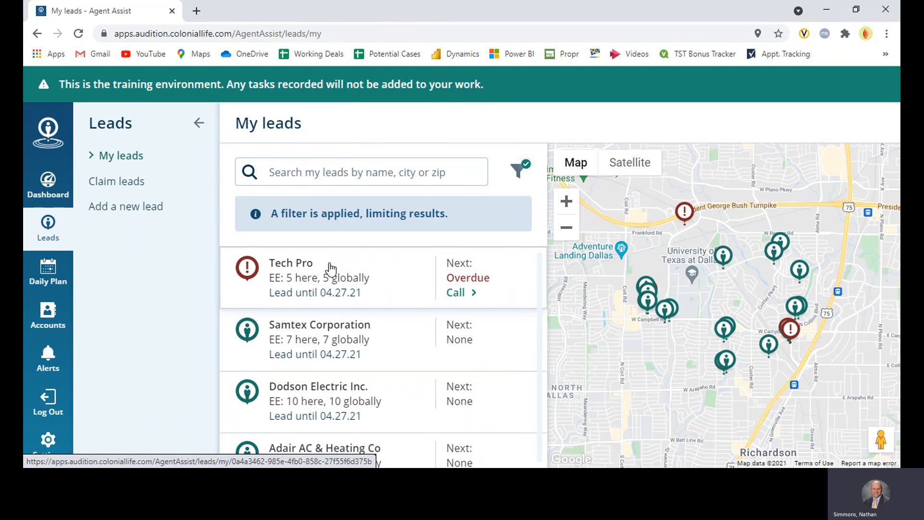
# Open the Dodson Electric Inc. lead's details, try calling from its phone number link, and dismiss the call prompt
pyautogui.scroll(-1, 372, 304)
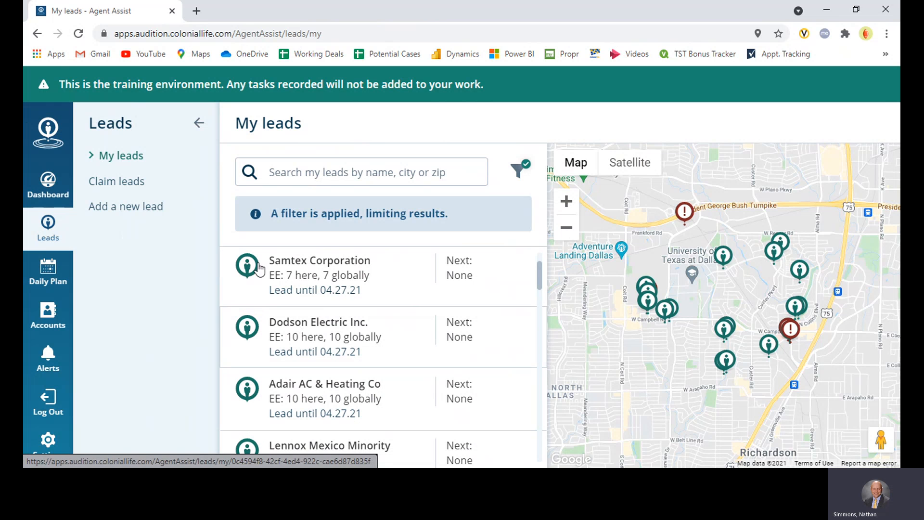
pyautogui.click(199, 123)
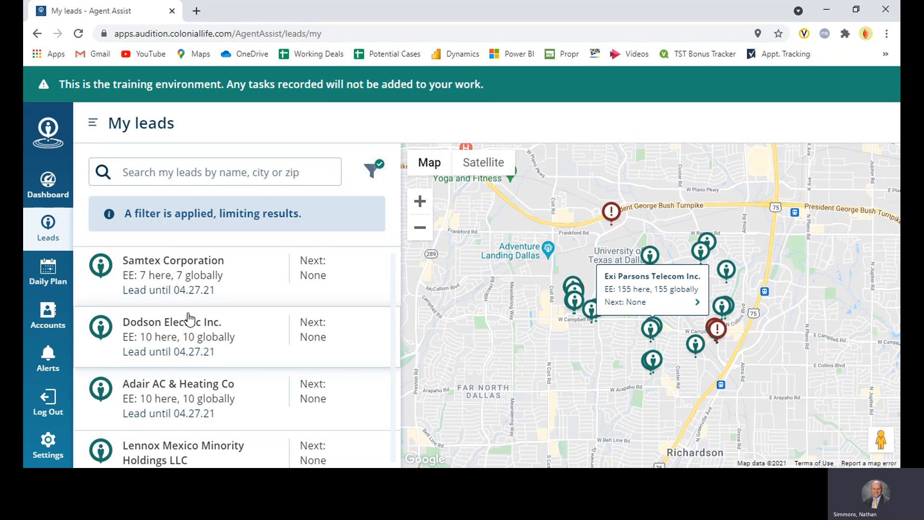
pyautogui.click(201, 354)
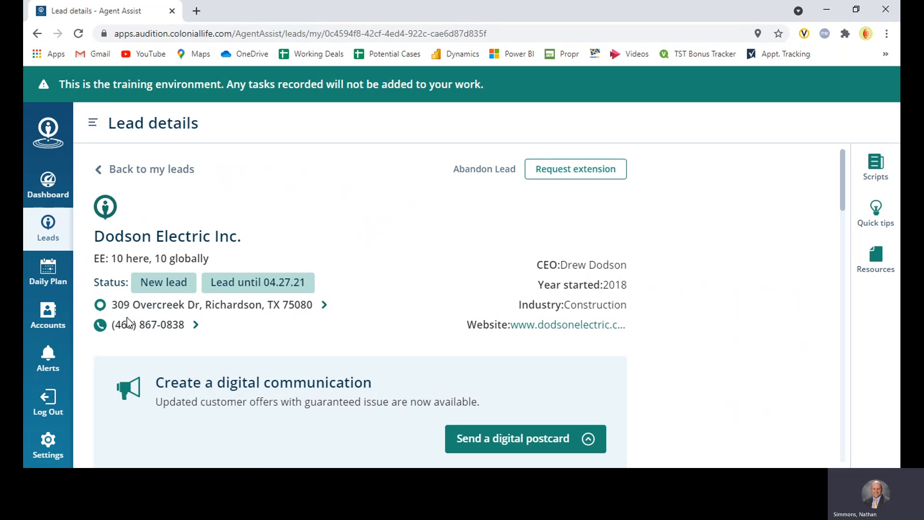
pyautogui.click(150, 326)
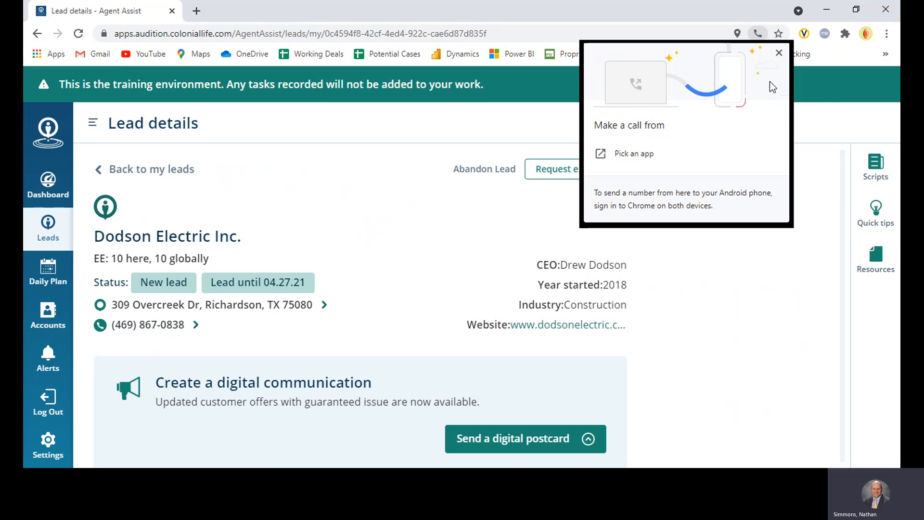
pyautogui.click(779, 52)
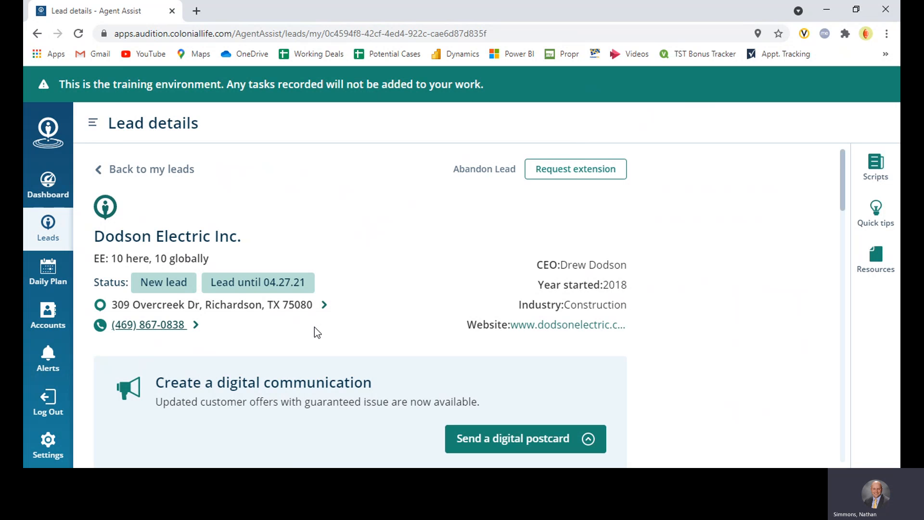
# Start a new activity of type Call for Dodson Electric Inc., and review the call result options and the lead's contact details
pyautogui.scroll(-1, 314, 327)
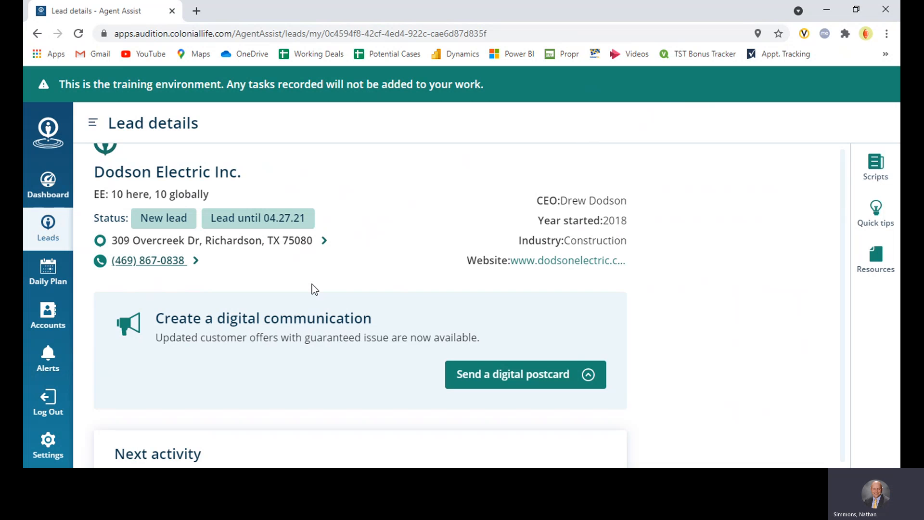
pyautogui.scroll(-3, 332, 283)
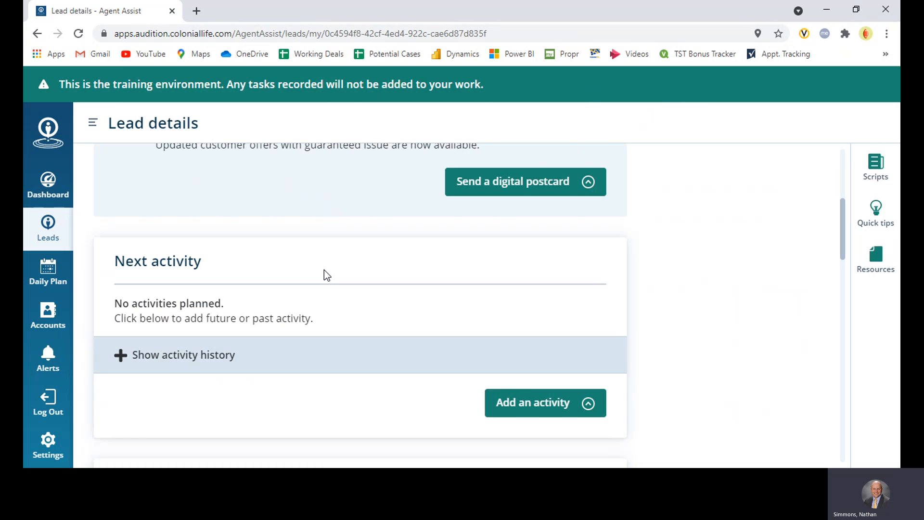
pyautogui.scroll(4, 275, 255)
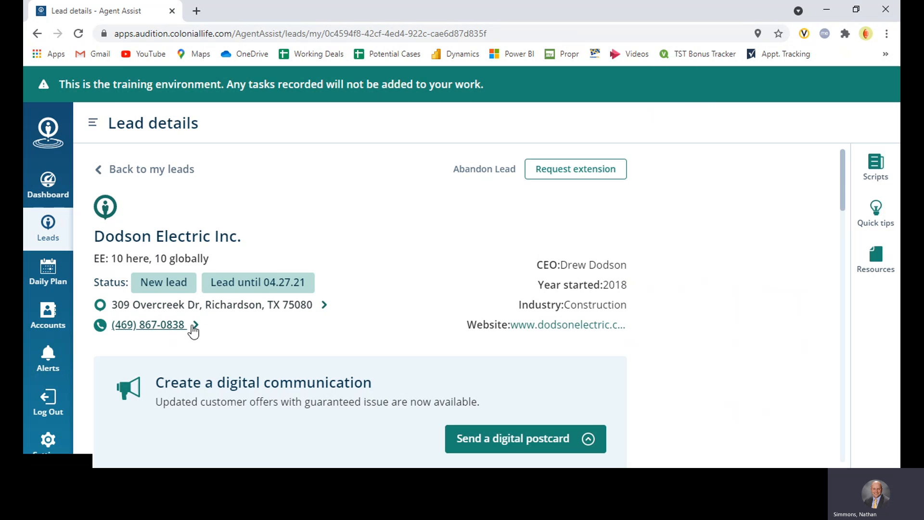
pyautogui.scroll(-3, 356, 311)
pyautogui.scroll(-2, 359, 308)
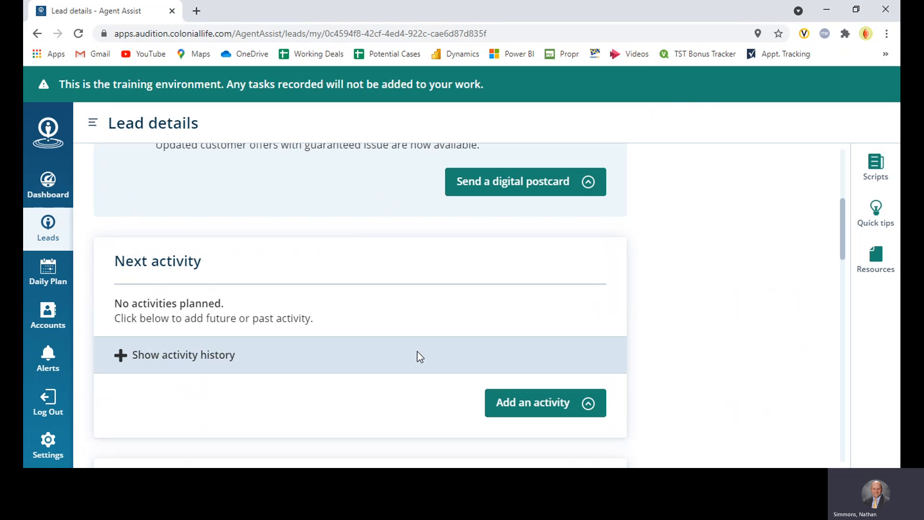
pyautogui.click(528, 404)
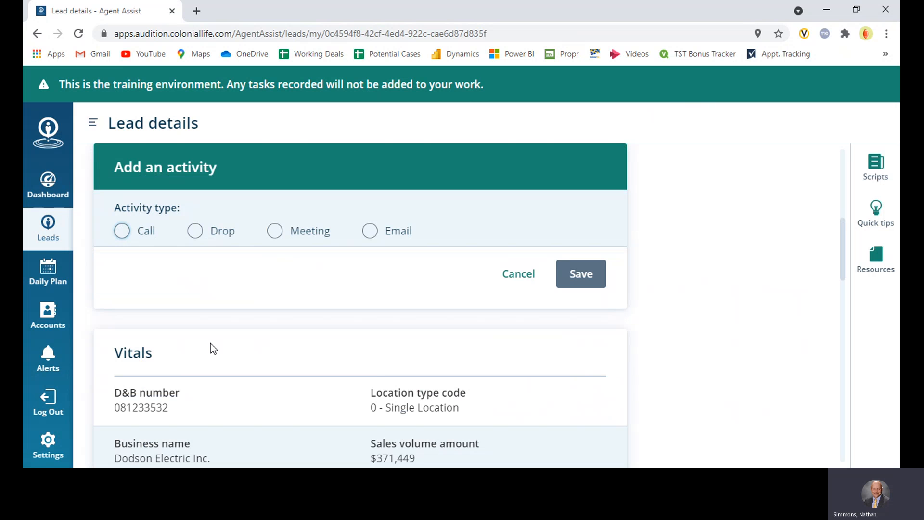
pyautogui.click(125, 236)
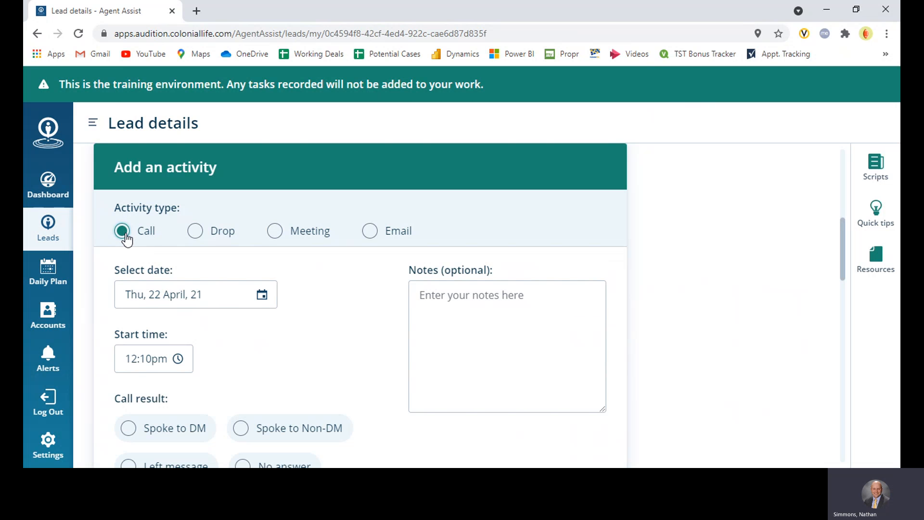
pyautogui.scroll(-1, 340, 307)
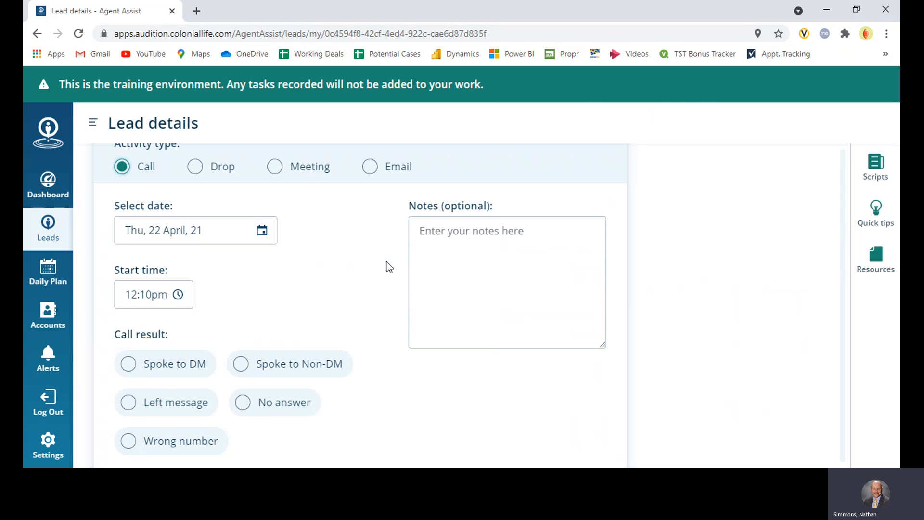
pyautogui.scroll(7, 387, 265)
pyautogui.scroll(-2, 521, 208)
pyautogui.scroll(2, 581, 184)
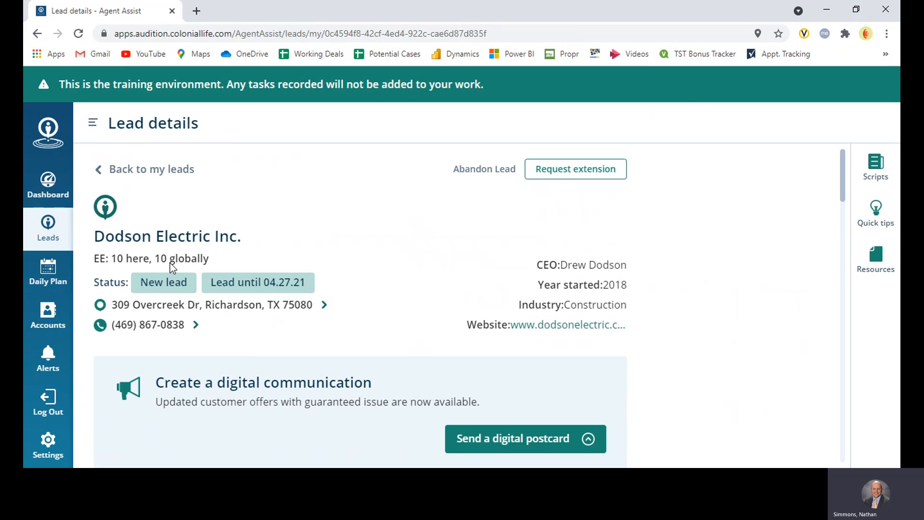
pyautogui.scroll(-1, 151, 268)
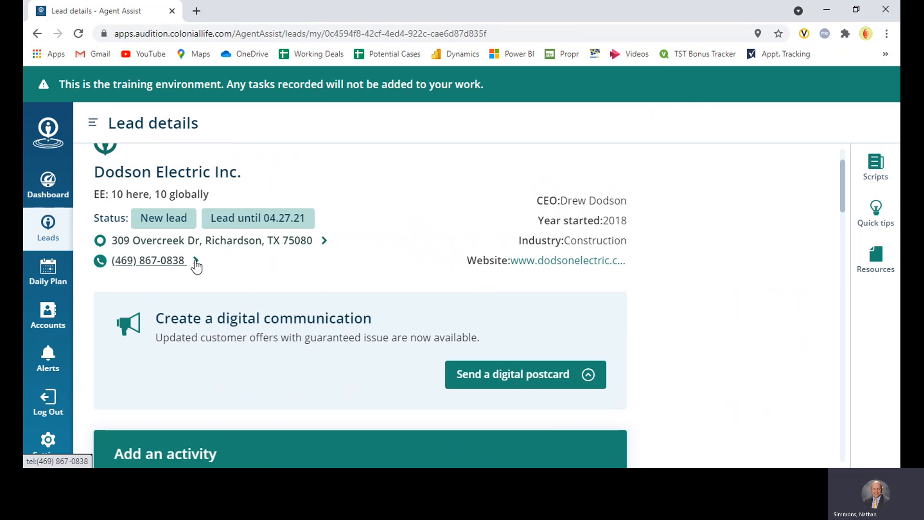
# Set the call result to Spoke to Non-DM and save Dodson Electric Inc.'s call activity without a next activity
pyautogui.scroll(-8, 321, 305)
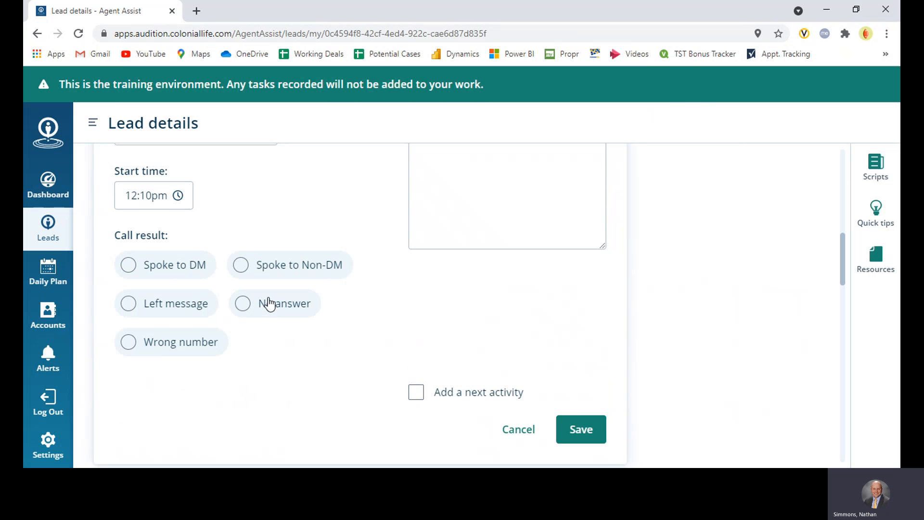
pyautogui.click(243, 267)
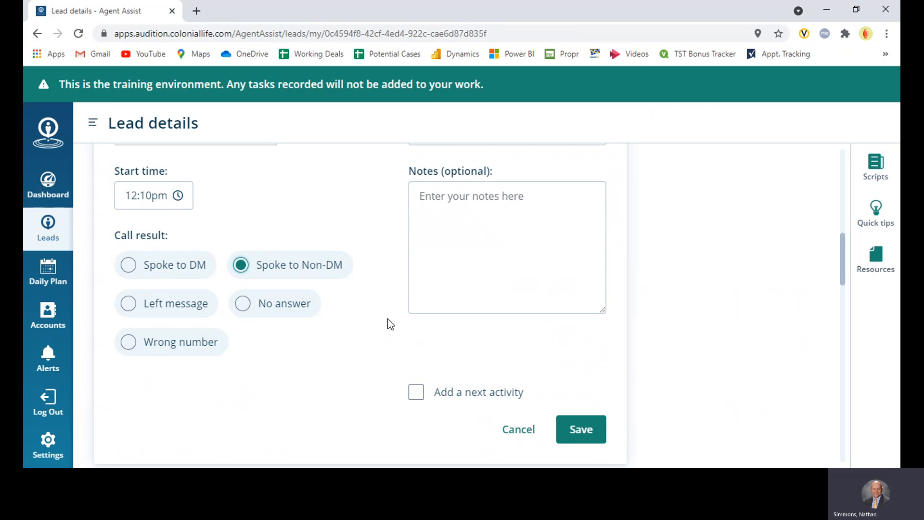
pyautogui.scroll(3, 356, 314)
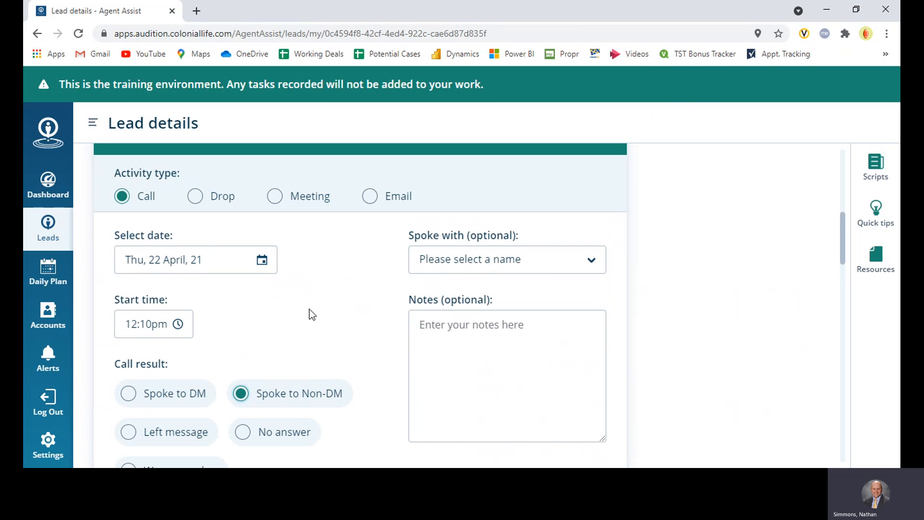
pyautogui.scroll(-4, 358, 299)
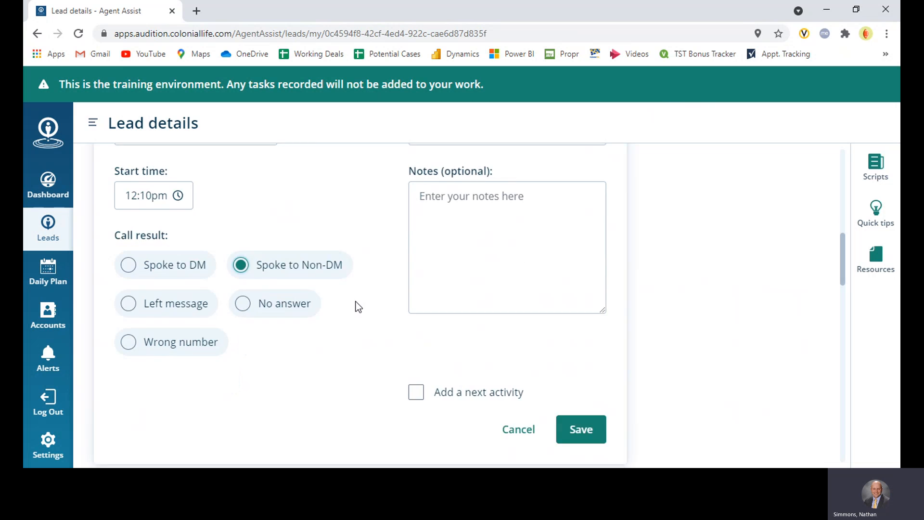
pyautogui.scroll(3, 351, 308)
pyautogui.scroll(-1, 345, 312)
pyautogui.scroll(-1, 364, 321)
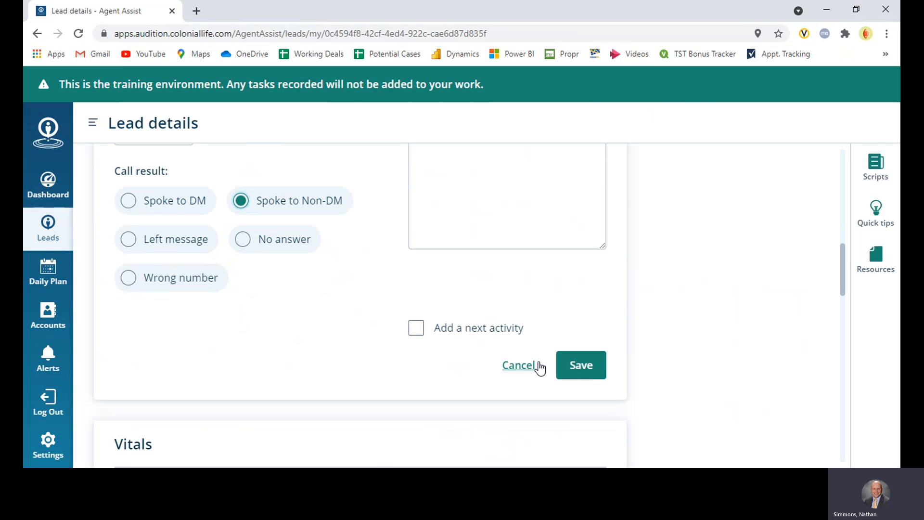
pyautogui.click(587, 363)
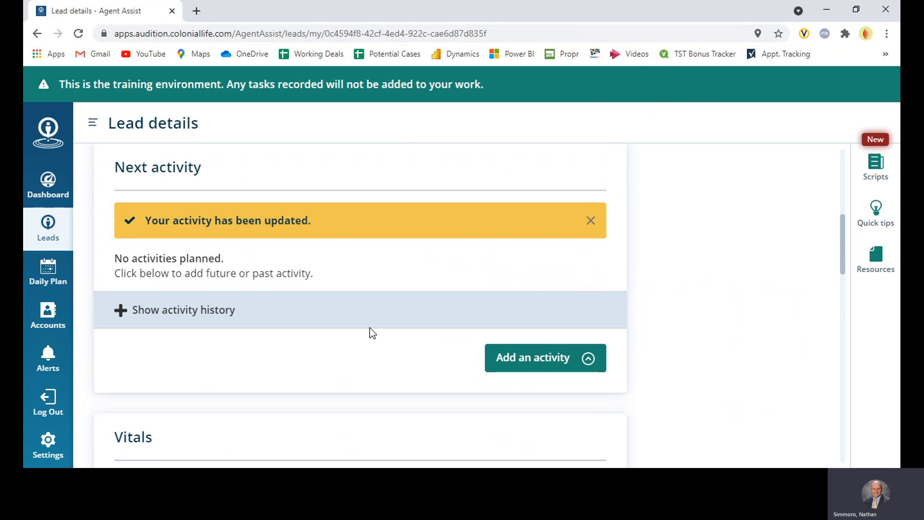
# Check Dodson Electric Inc.'s lead status and expiry date, return to the My leads list, and collapse the Leads side navigation
pyautogui.scroll(5, 217, 253)
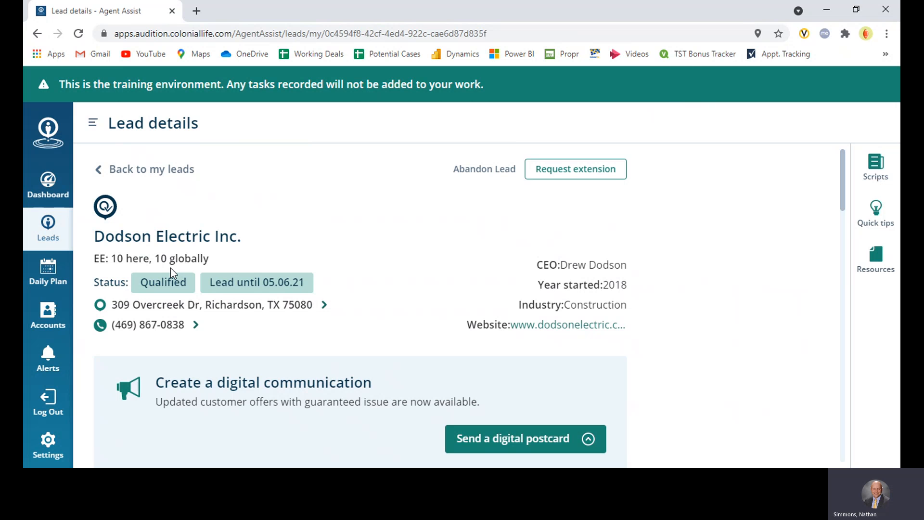
pyautogui.click(141, 172)
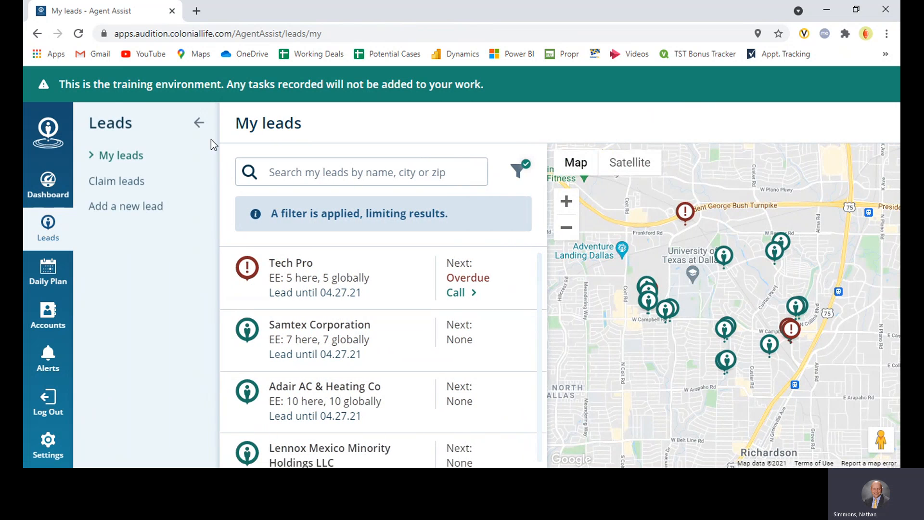
pyautogui.click(199, 125)
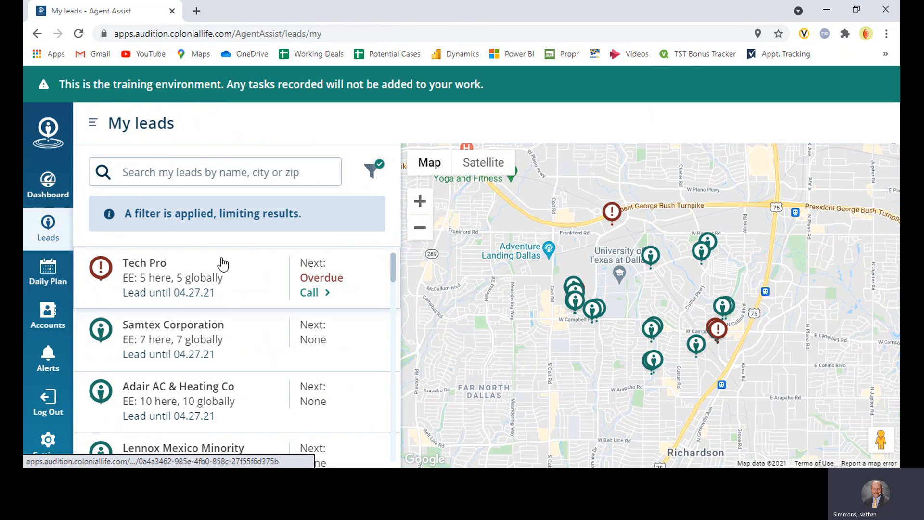
# Open the Adair AC & Heating Co lead's details and start a new activity of type Call
pyautogui.scroll(-1, 220, 293)
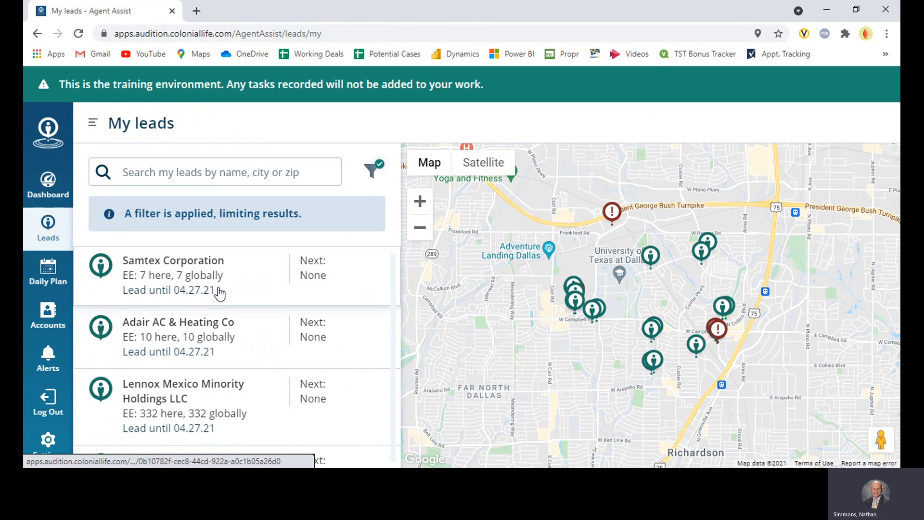
pyautogui.click(174, 352)
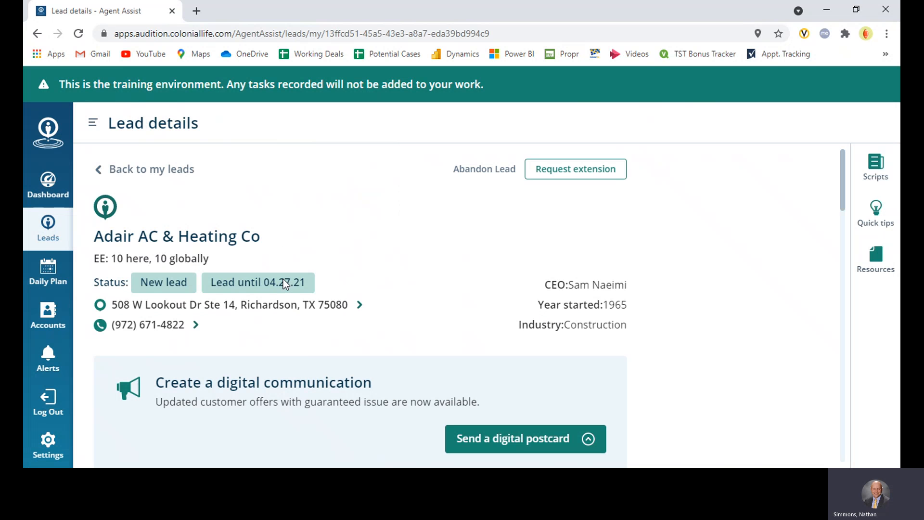
pyautogui.scroll(-8, 314, 283)
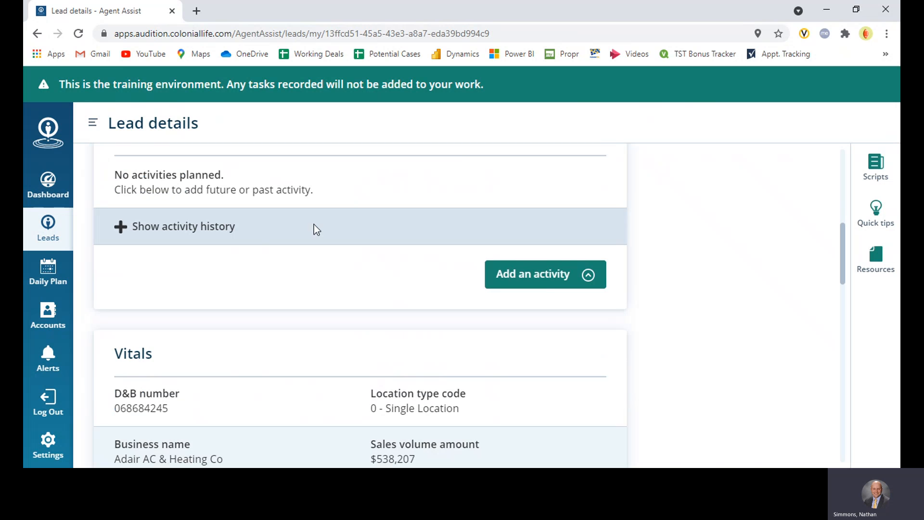
pyautogui.click(552, 284)
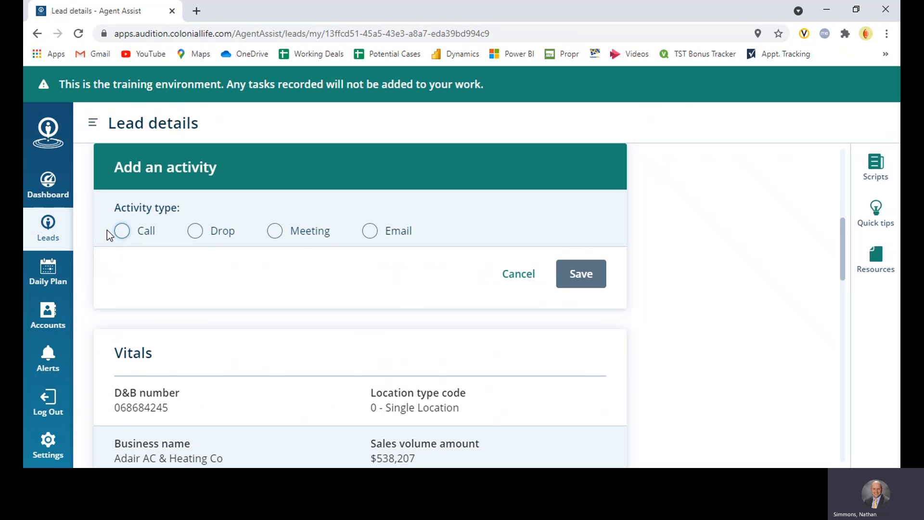
pyautogui.click(122, 231)
pyautogui.scroll(-3, 314, 305)
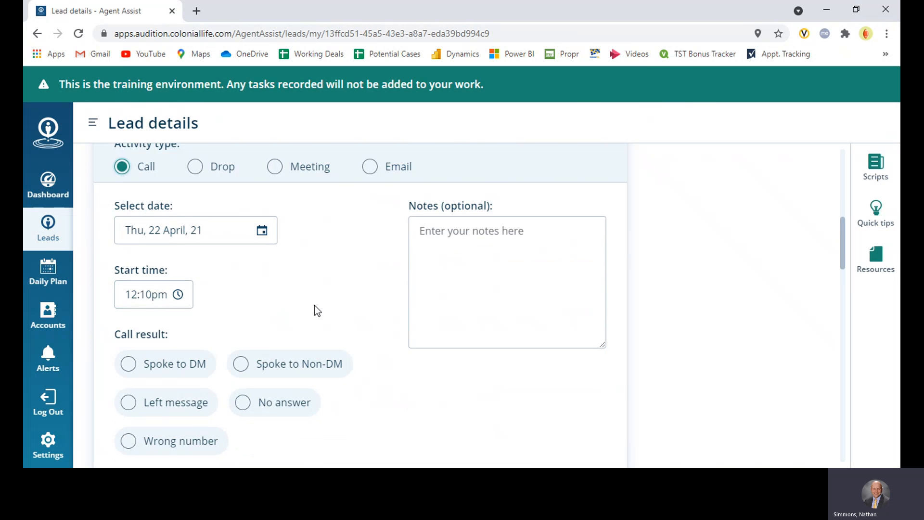
# Try the No answer, Left message, Wrong number, Spoke to DM and Spoke to Non-DM call results to compare the form's fields
pyautogui.click(239, 342)
pyautogui.click(126, 345)
pyautogui.click(128, 376)
pyautogui.scroll(-1, 414, 330)
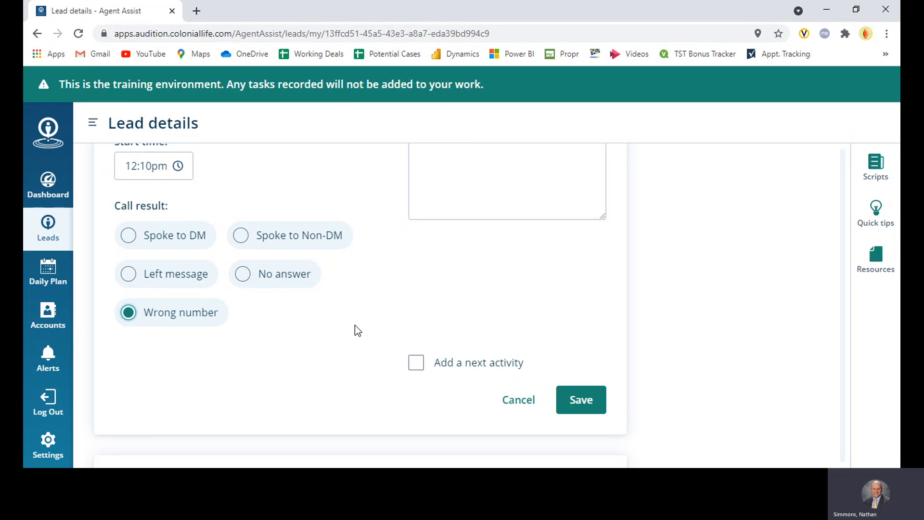
pyautogui.click(241, 235)
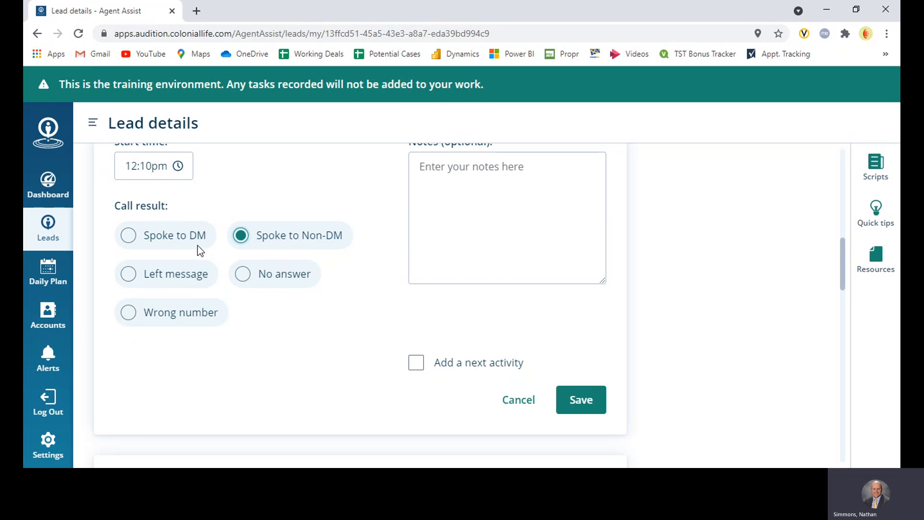
pyautogui.click(130, 239)
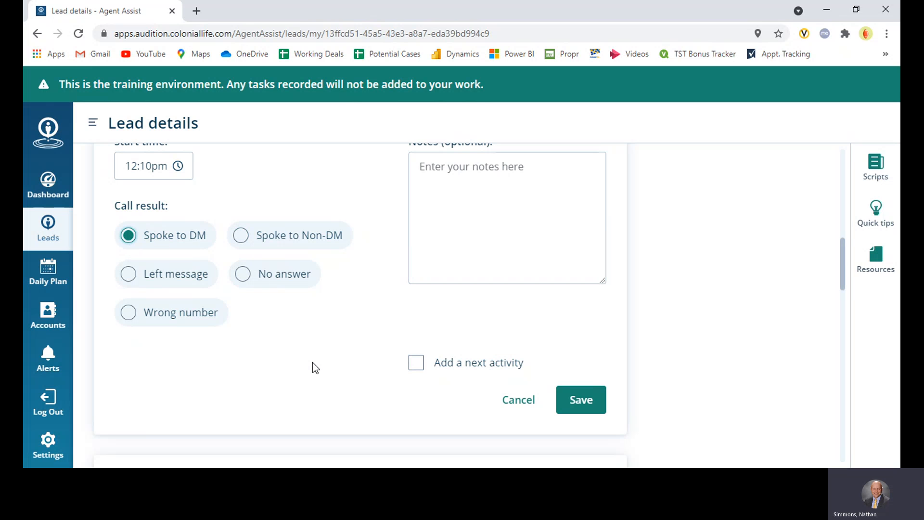
pyautogui.click(240, 236)
pyautogui.click(130, 238)
pyautogui.click(239, 236)
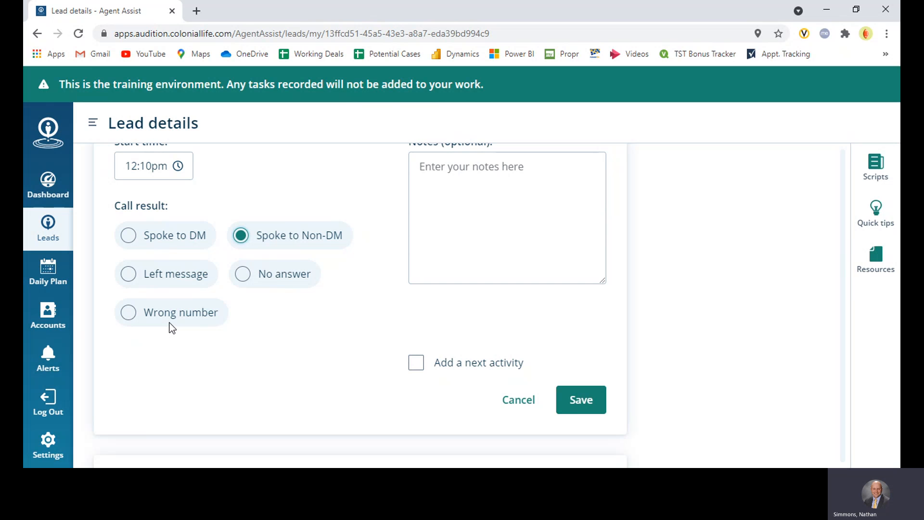
# Set the call result to No answer and save Adair AC & Heating Co's call activity without a next activity
pyautogui.scroll(10, 420, 314)
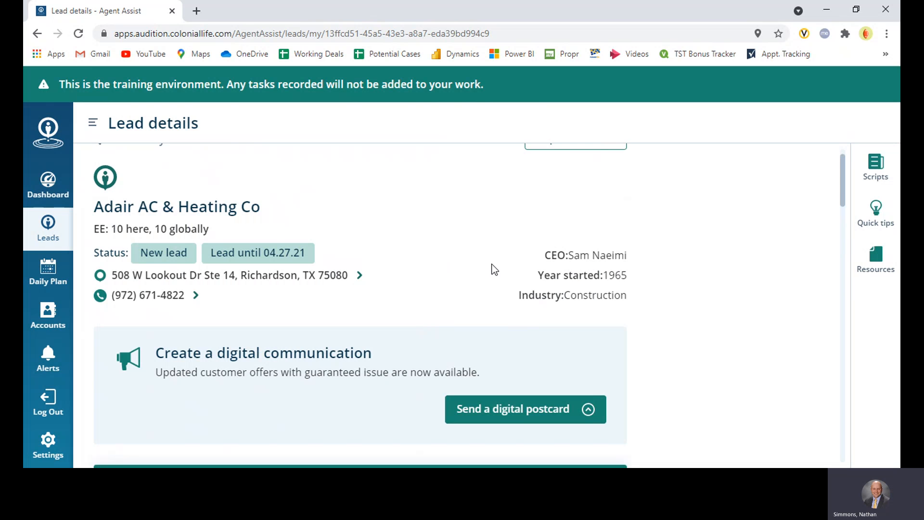
pyautogui.scroll(-8, 279, 337)
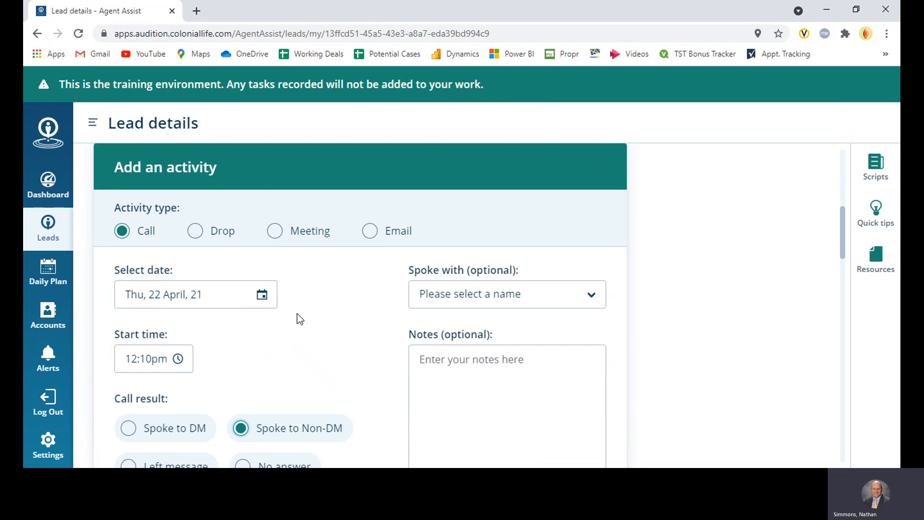
pyautogui.scroll(-1, 355, 308)
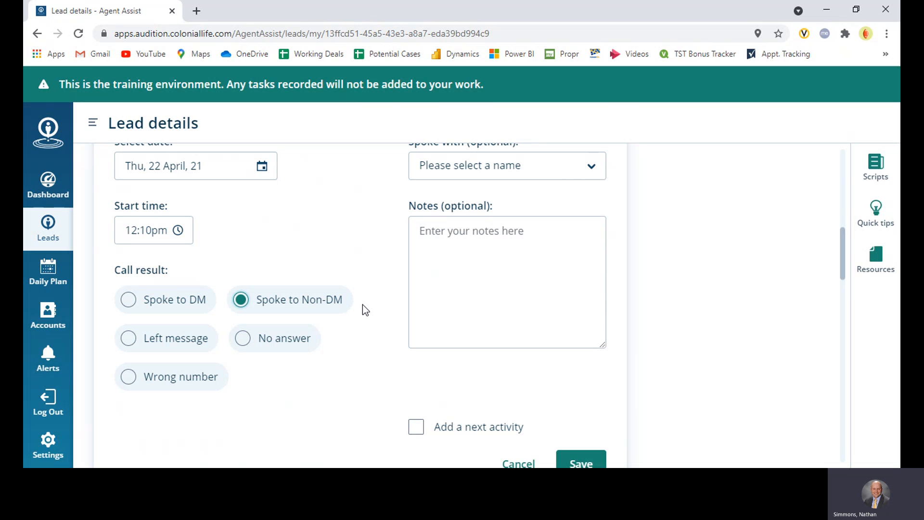
pyautogui.scroll(6, 344, 328)
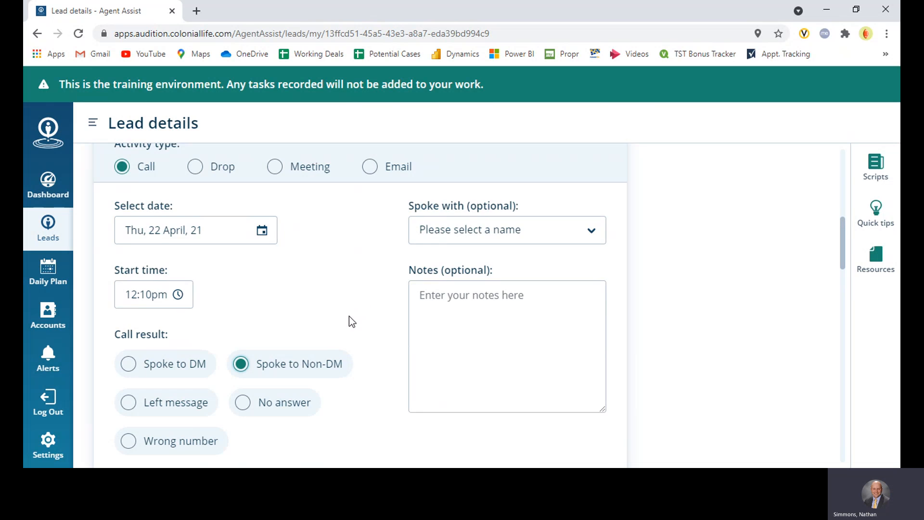
pyautogui.scroll(1, 339, 338)
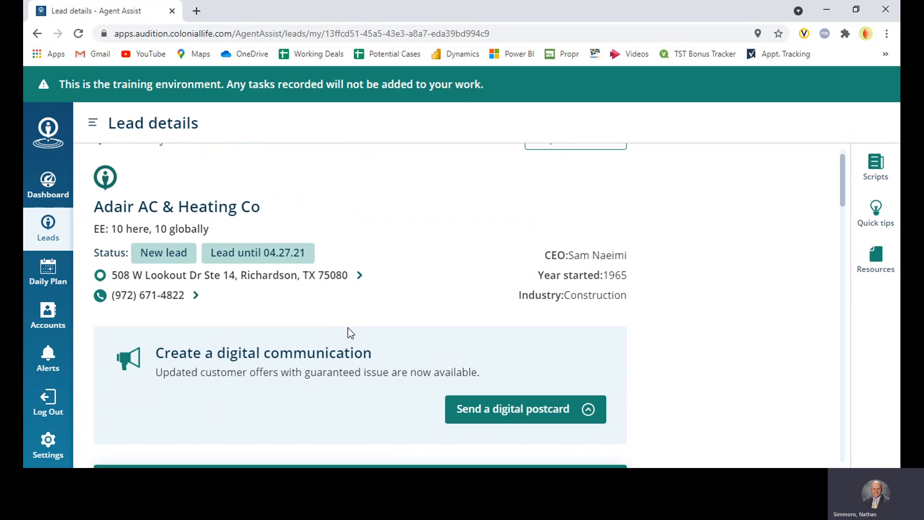
pyautogui.scroll(-8, 337, 330)
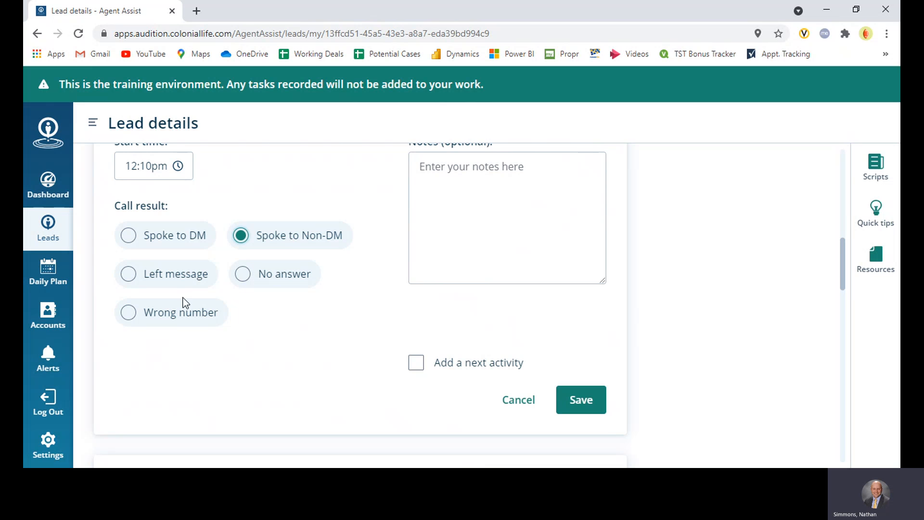
pyautogui.click(243, 274)
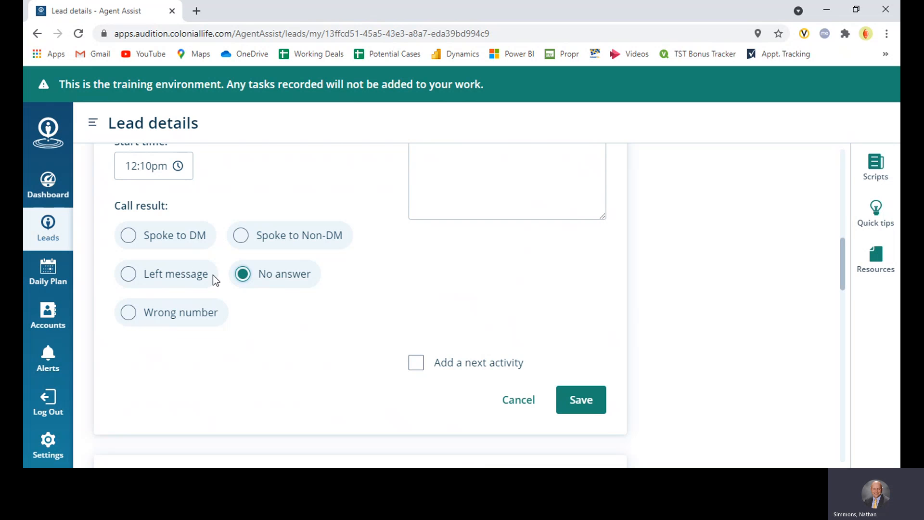
pyautogui.click(242, 273)
pyautogui.scroll(3, 377, 321)
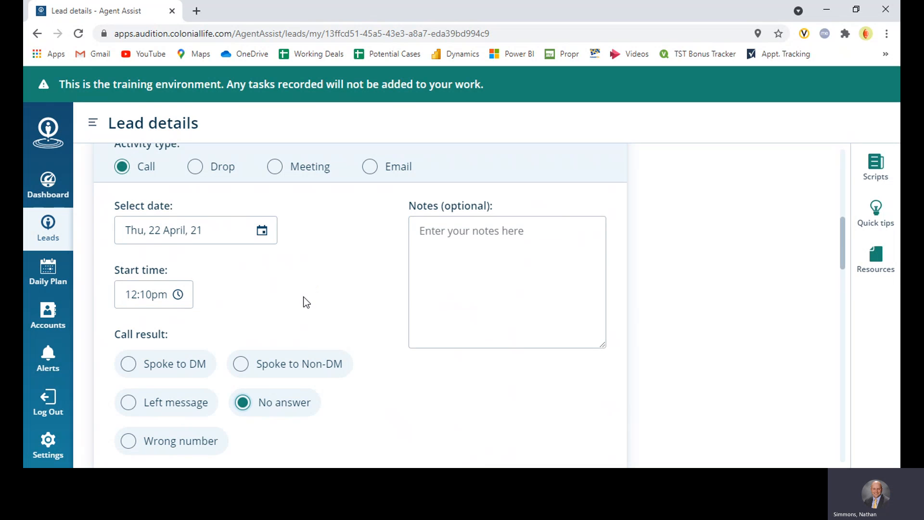
pyautogui.click(428, 227)
pyautogui.scroll(-2, 237, 389)
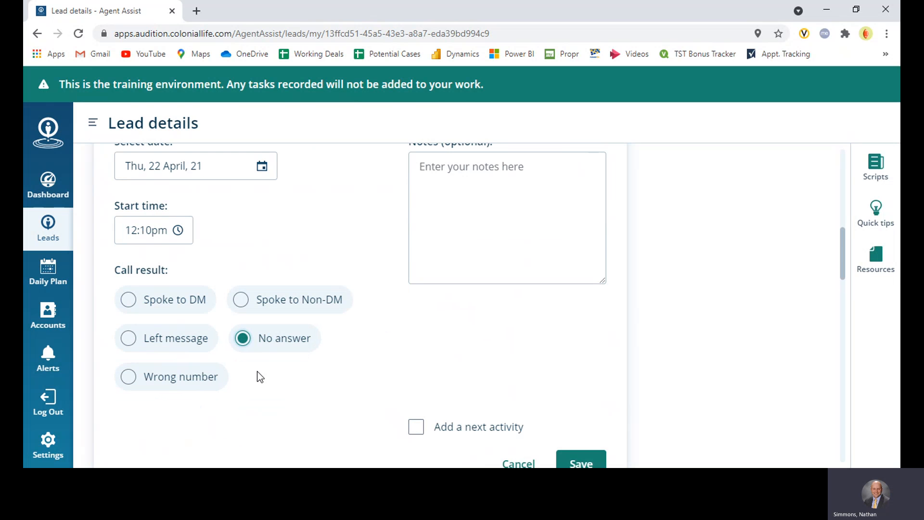
pyautogui.scroll(2, 385, 313)
pyautogui.scroll(-5, 409, 269)
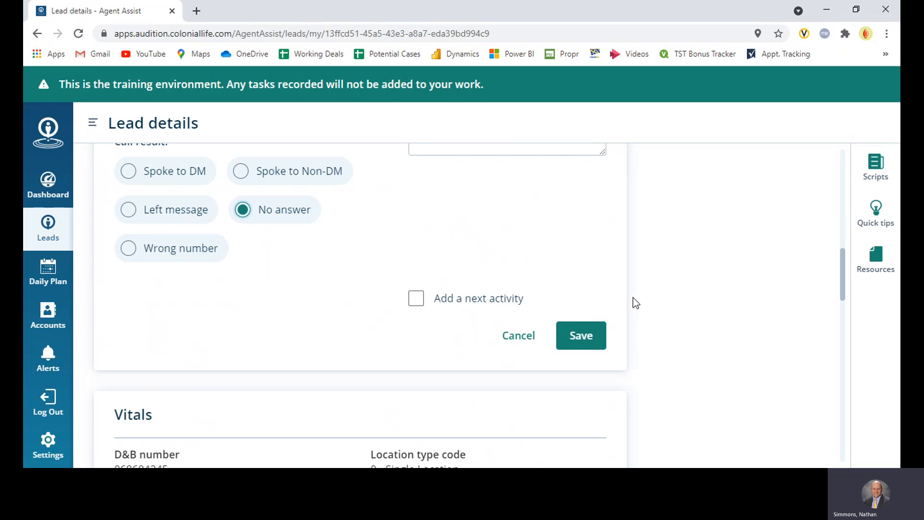
pyautogui.click(589, 332)
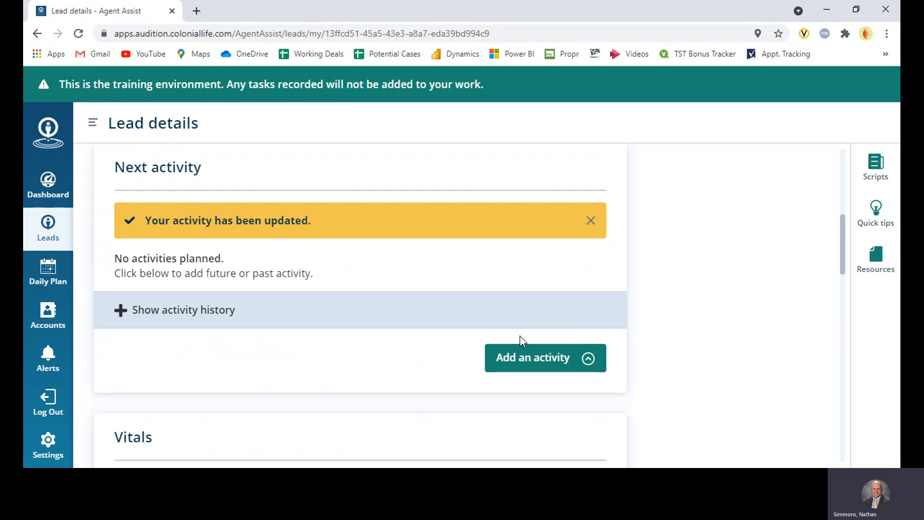
# Check Adair AC & Heating Co's lead status and expiry date, and return to the My leads list
pyautogui.scroll(5, 152, 291)
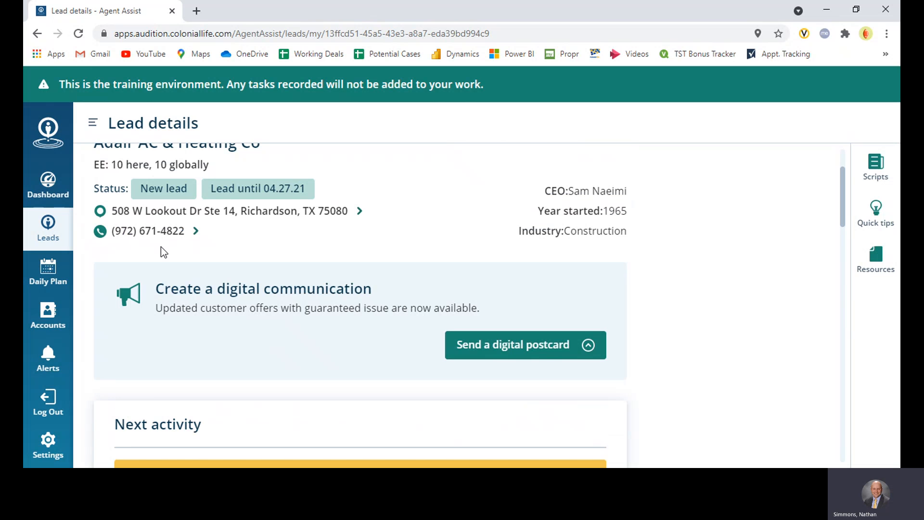
pyautogui.scroll(2, 403, 288)
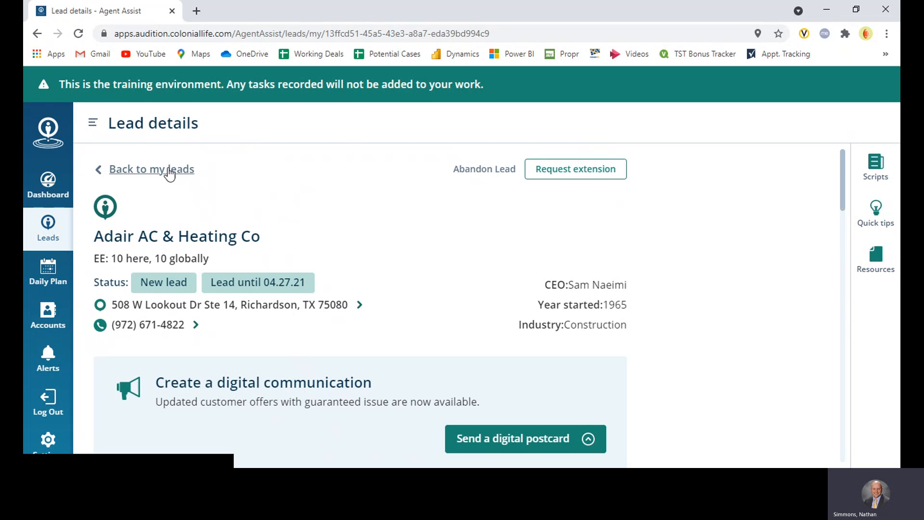
pyautogui.click(165, 170)
# Open the Winfield Laboratories Inc lead's details and start a new activity of type Call
pyautogui.scroll(-5, 355, 324)
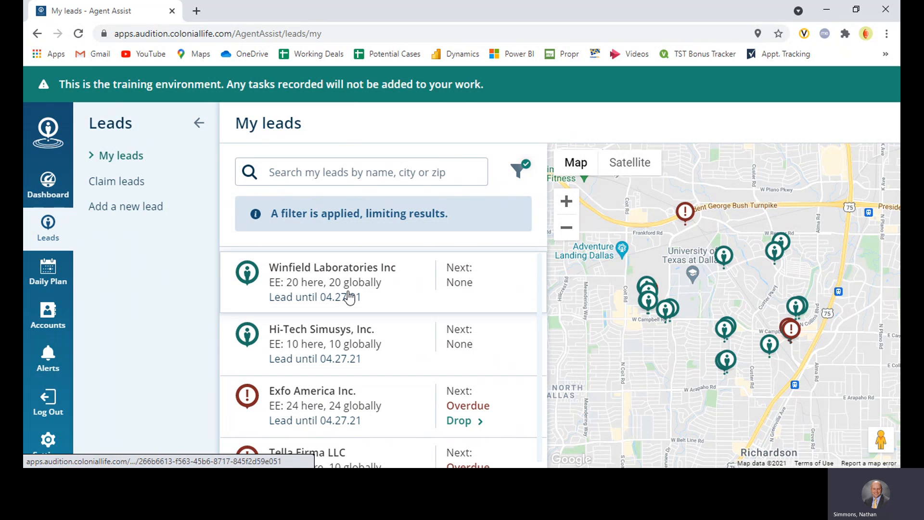
pyautogui.click(350, 297)
pyautogui.scroll(-10, 377, 276)
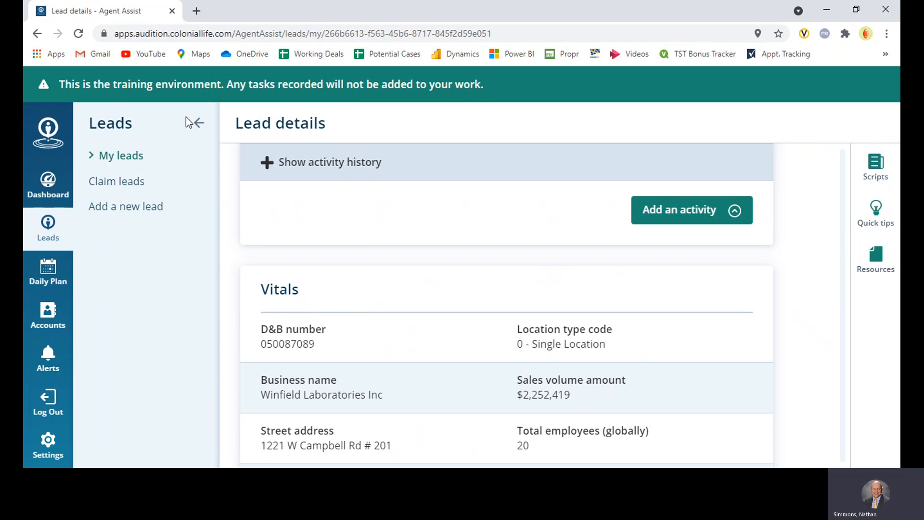
pyautogui.click(667, 218)
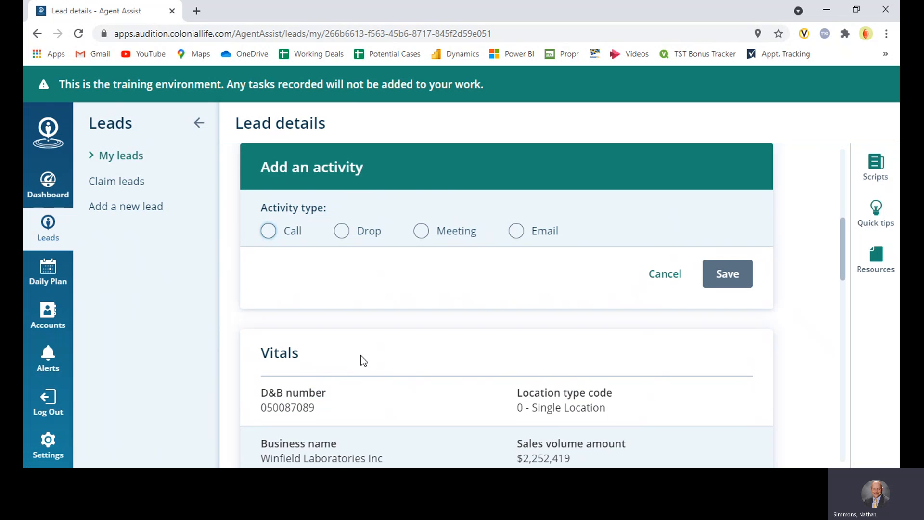
pyautogui.click(274, 235)
pyautogui.scroll(-3, 391, 318)
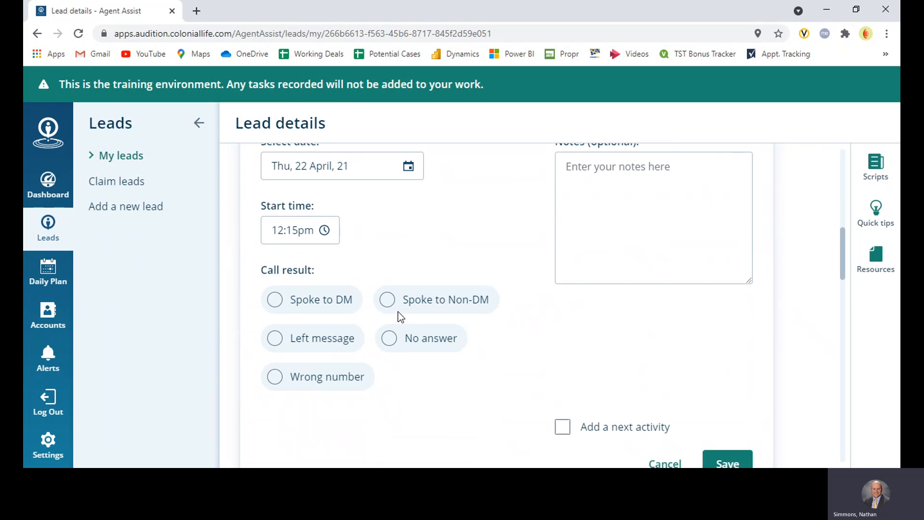
# Set the call result to Spoke to Non-DM and save Winfield Laboratories Inc's call activity without a next activity
pyautogui.click(387, 301)
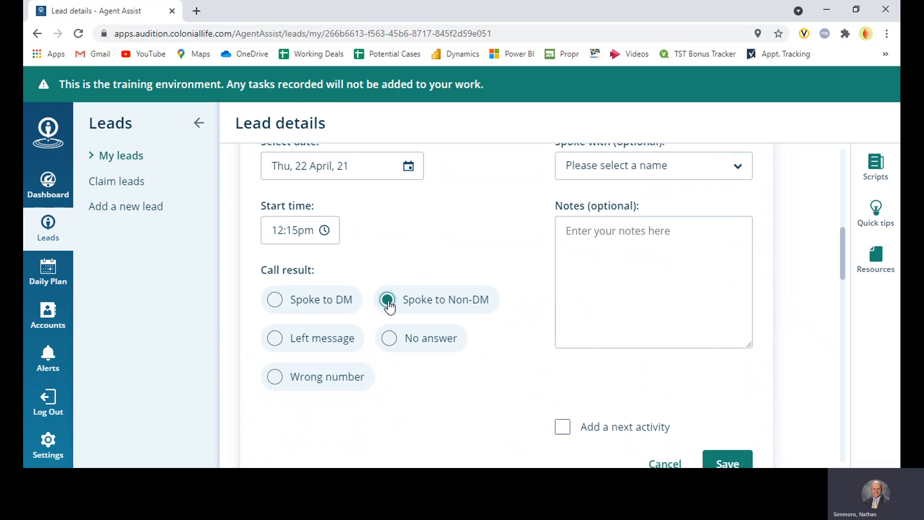
pyautogui.scroll(10, 489, 324)
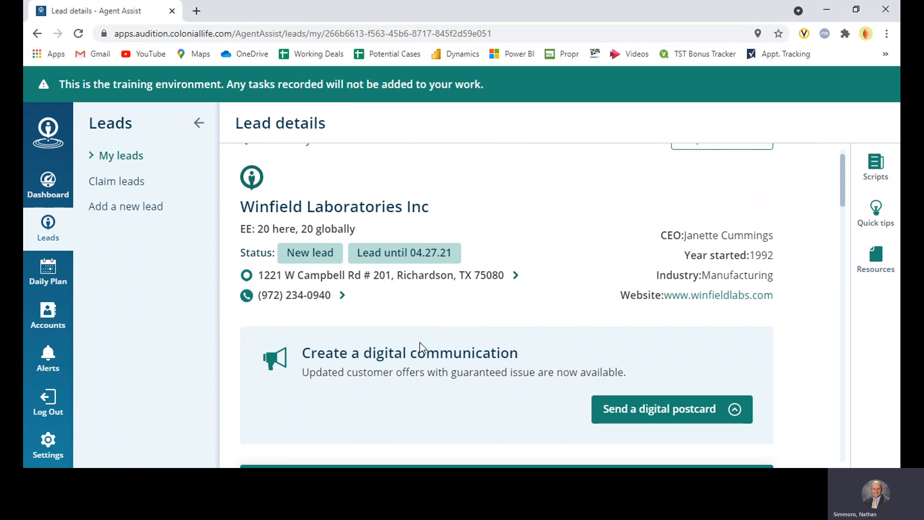
pyautogui.scroll(-8, 416, 354)
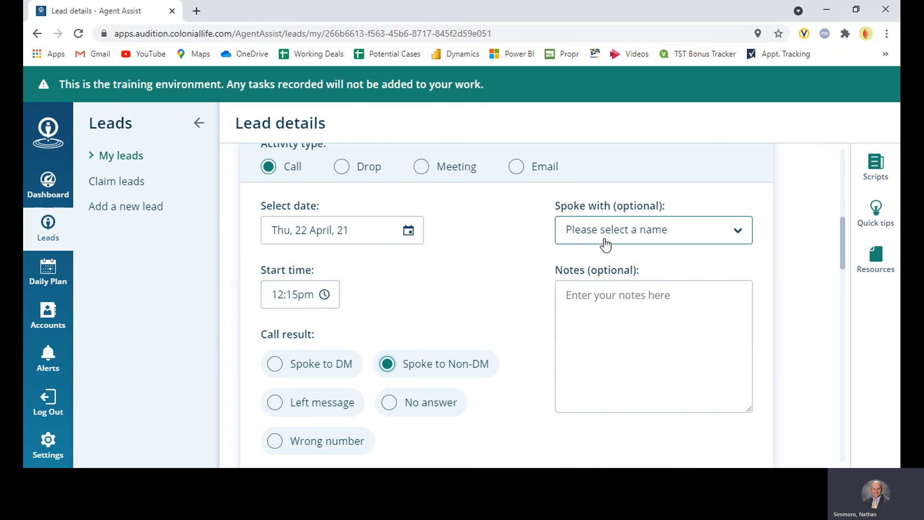
pyautogui.scroll(-3, 531, 284)
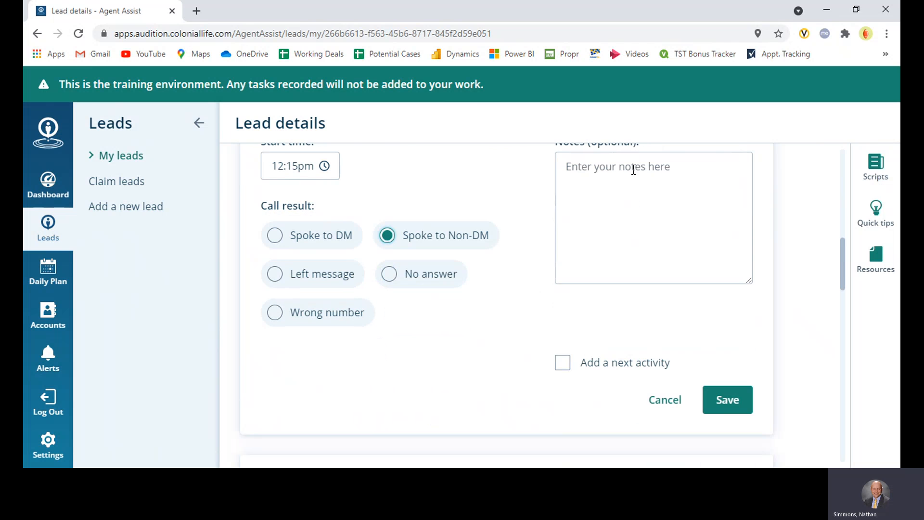
pyautogui.click(720, 398)
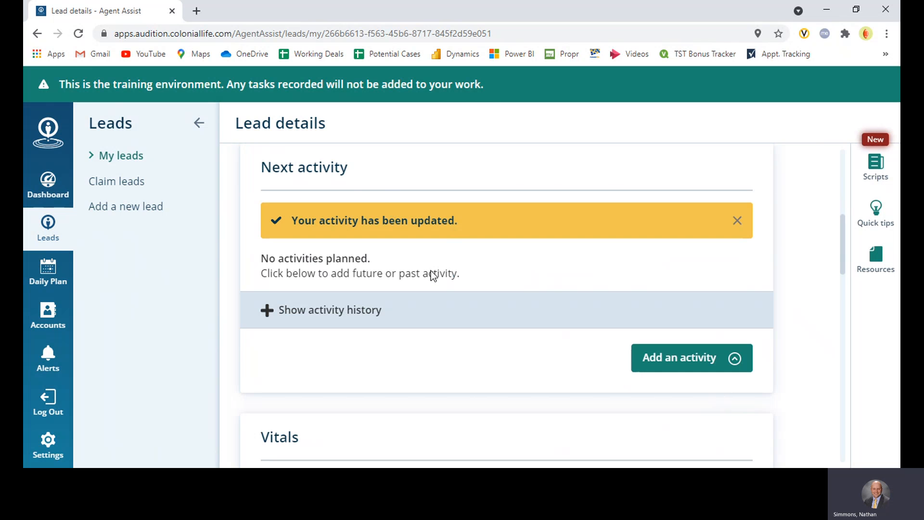
# Edit Winfield Laboratories Inc's vitals, setting both the global total employees and the employees here to 25, and save them
pyautogui.scroll(-5, 367, 248)
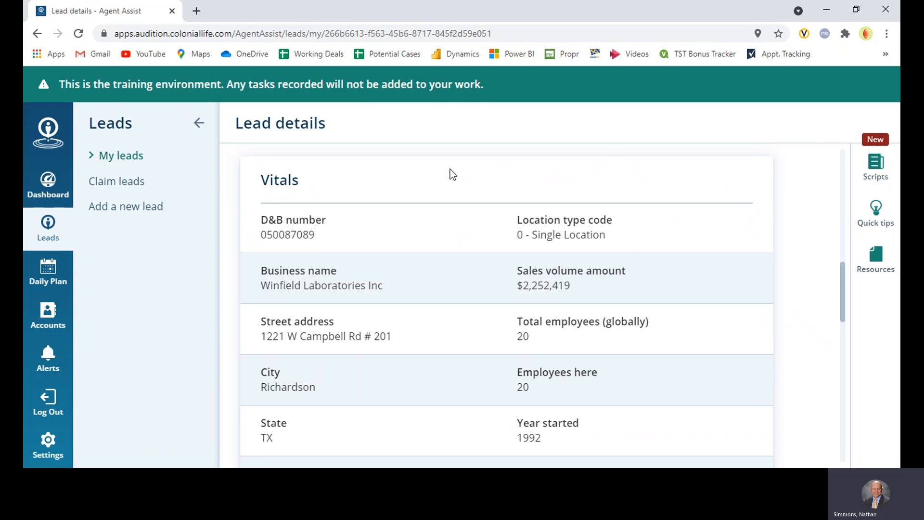
pyautogui.scroll(-4, 434, 251)
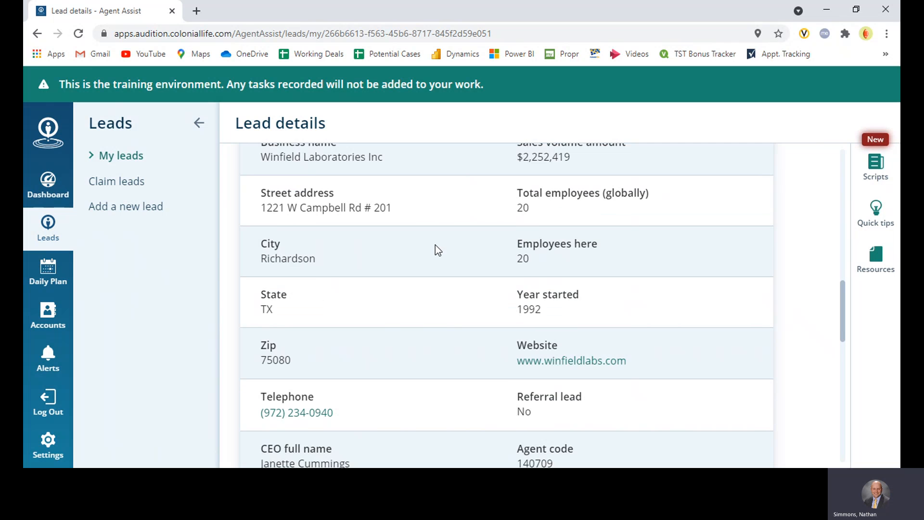
pyautogui.scroll(-1, 433, 252)
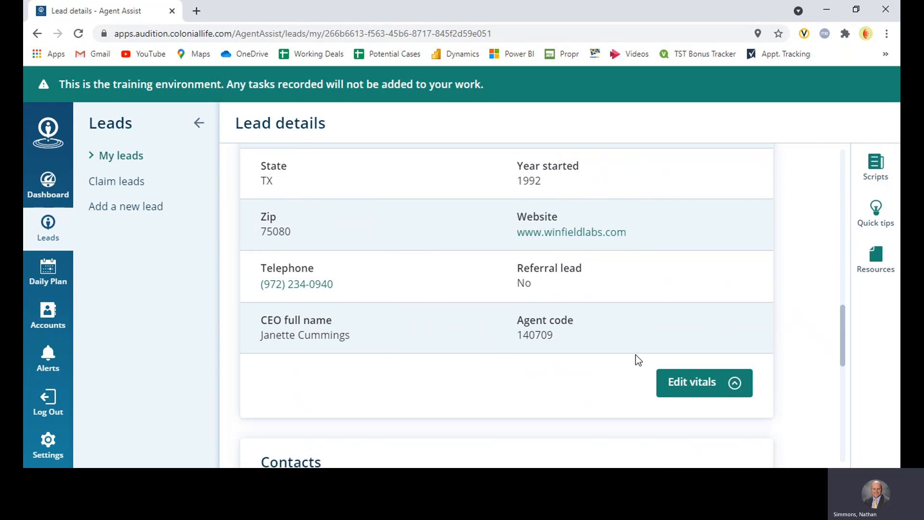
pyautogui.click(697, 383)
pyautogui.scroll(-1, 469, 346)
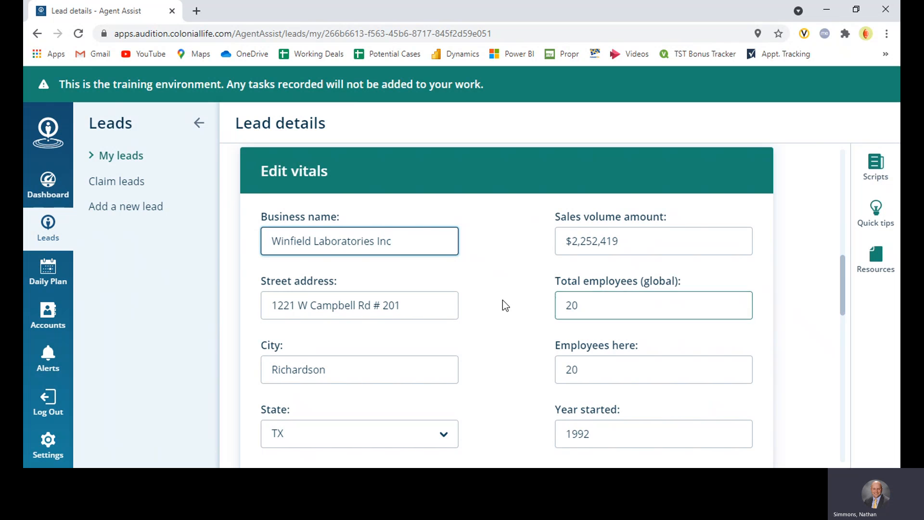
pyautogui.scroll(-2, 608, 289)
pyautogui.click(600, 172)
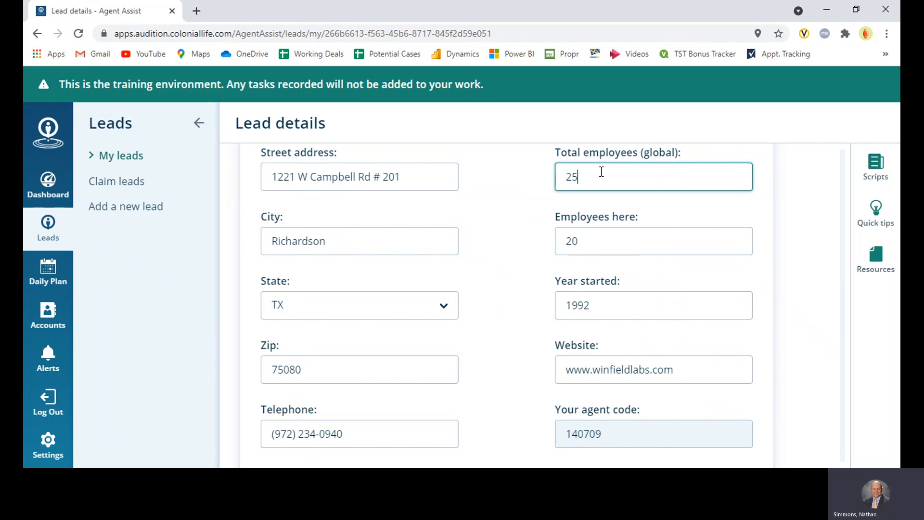
pyautogui.click(609, 243)
pyautogui.press('BackSpace')
pyautogui.write('5')
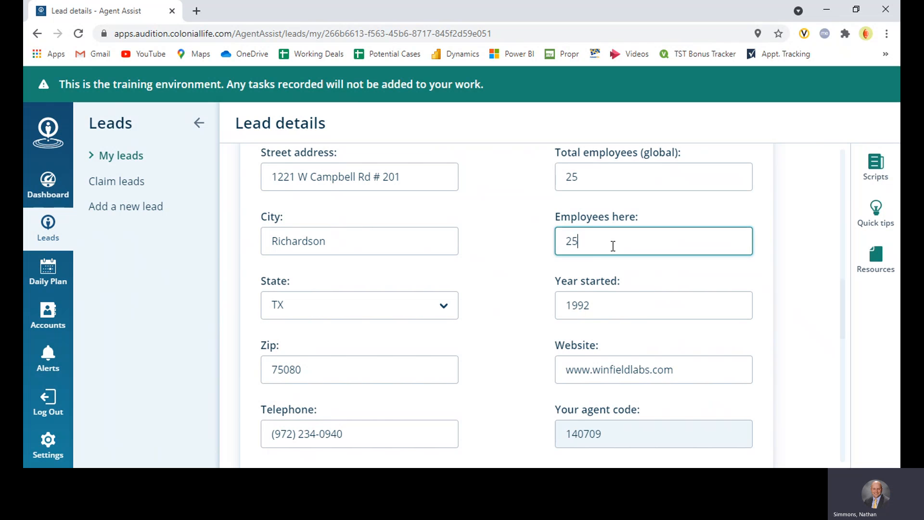
pyautogui.scroll(-4, 498, 245)
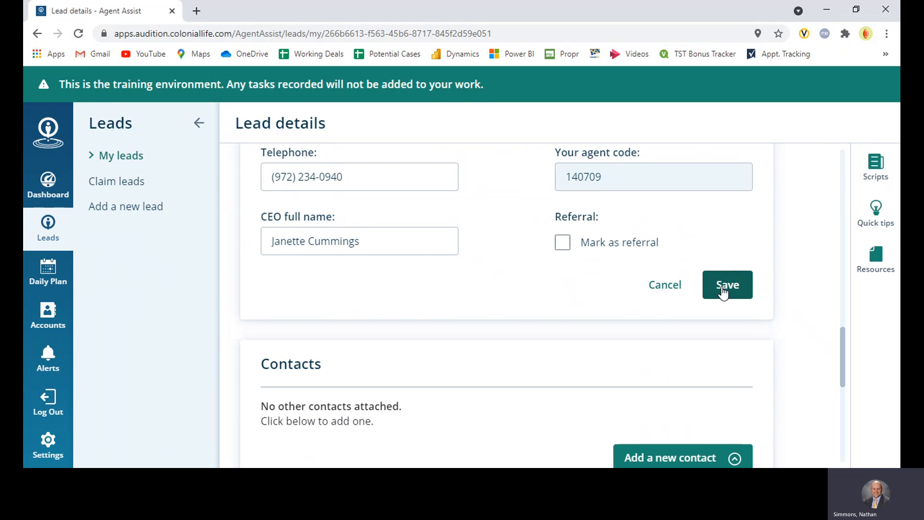
pyautogui.click(723, 286)
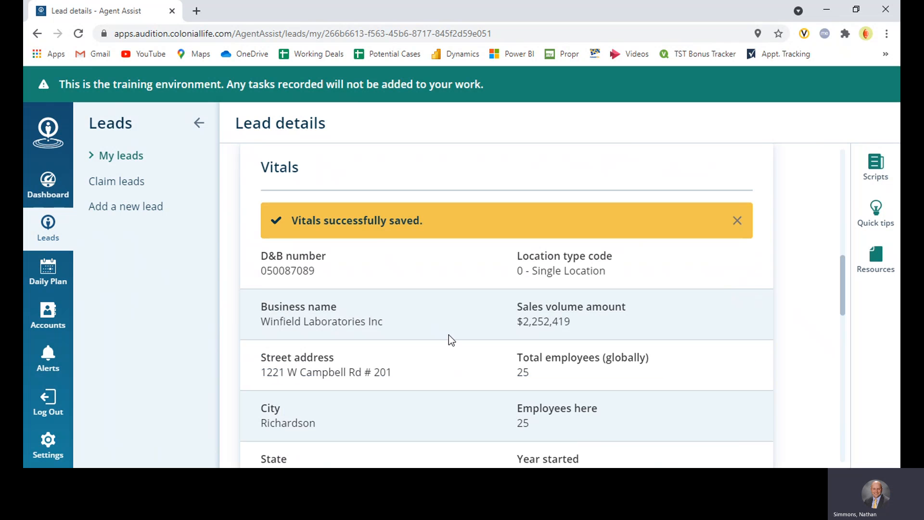
# Check Winfield Laboratories Inc's lead status and expiry date, and return to the My leads list
pyautogui.scroll(10, 398, 283)
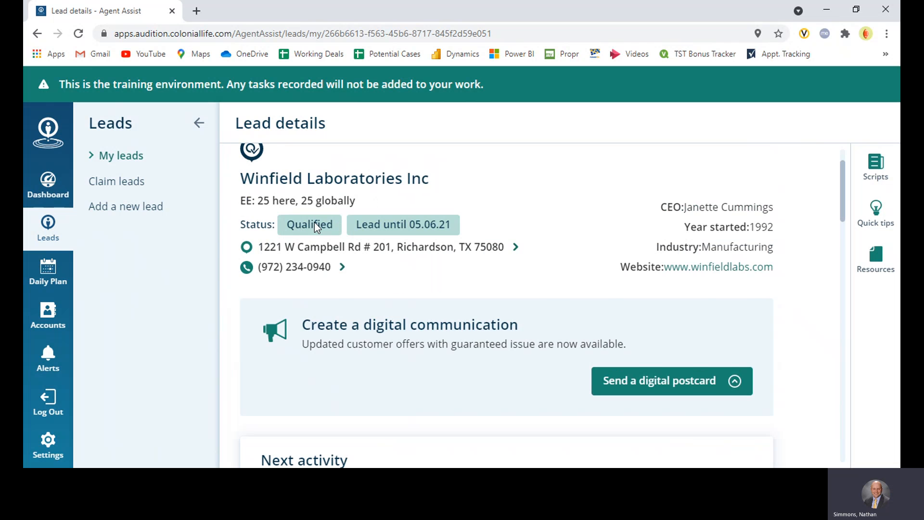
pyautogui.scroll(1, 285, 261)
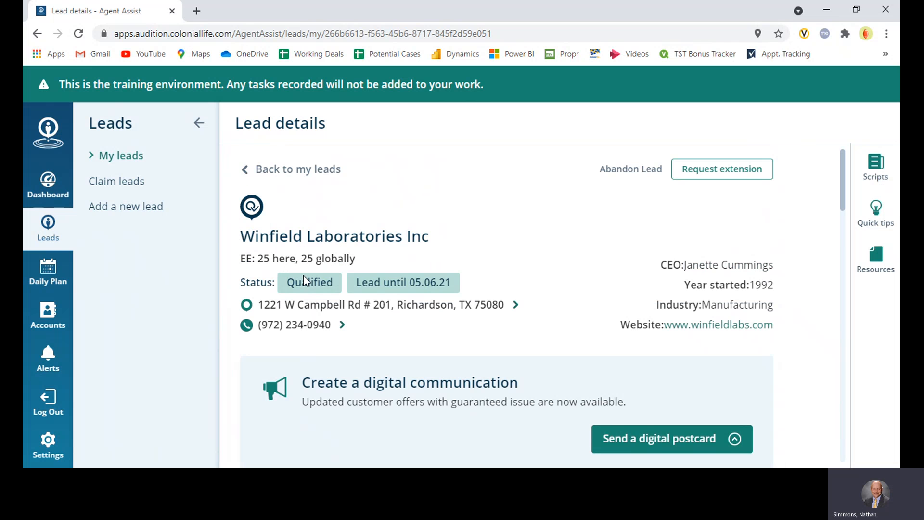
pyautogui.click(283, 171)
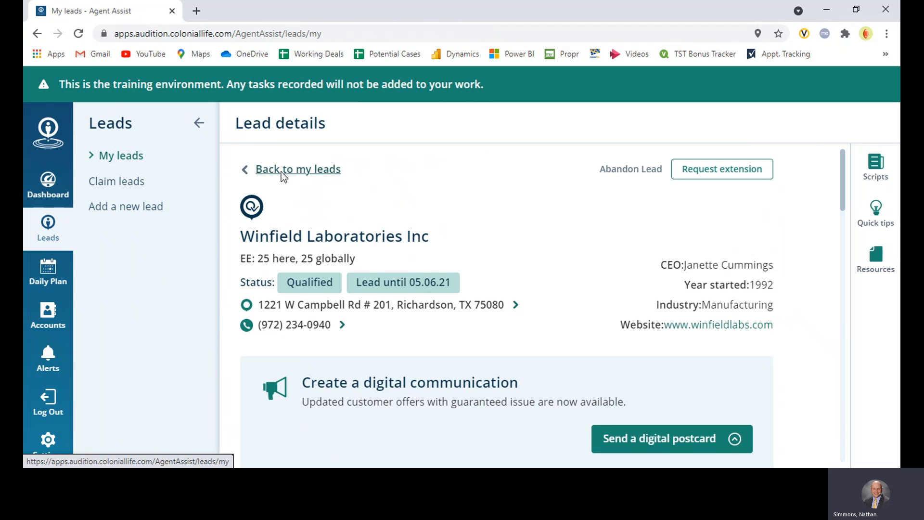
# Open the Lennox Mexico Minority Holdings LLC lead's details and start a new activity of type Call
pyautogui.scroll(-4, 320, 371)
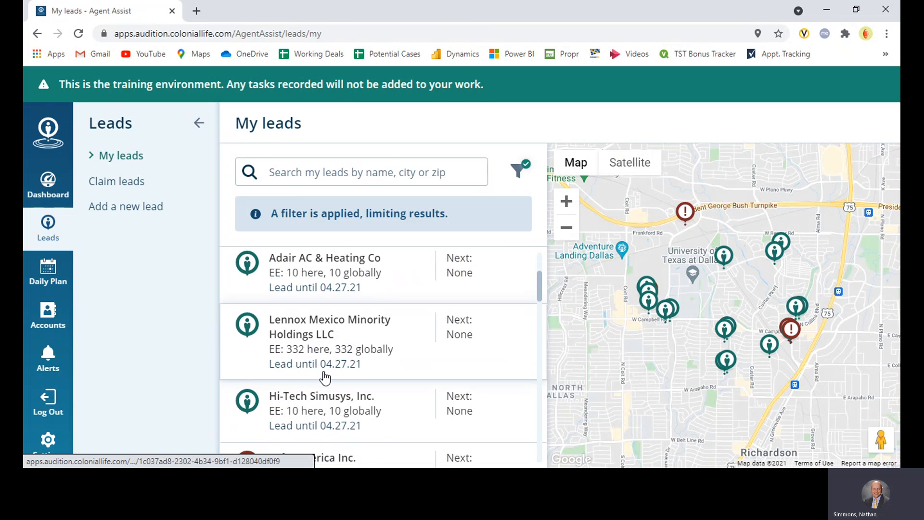
pyautogui.scroll(1, 356, 327)
pyautogui.scroll(1, 364, 342)
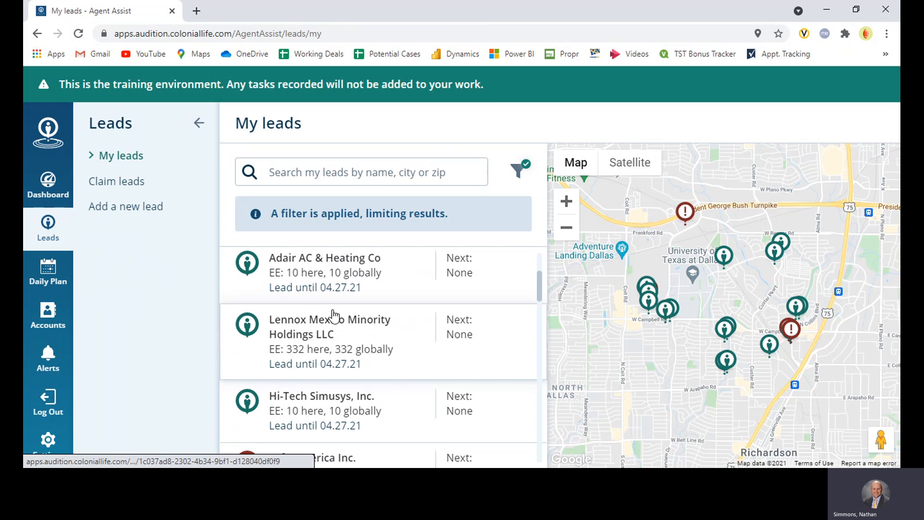
pyautogui.click(338, 355)
pyautogui.scroll(-3, 527, 318)
pyautogui.scroll(-5, 527, 318)
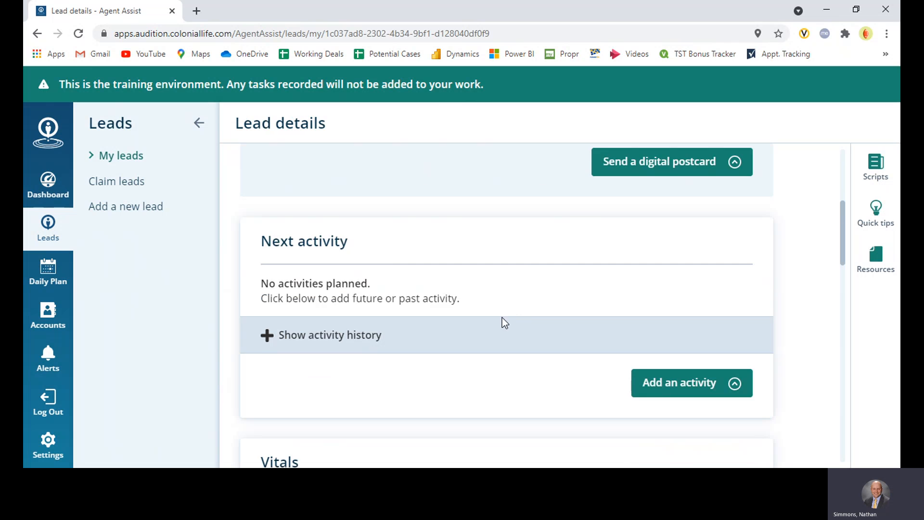
pyautogui.click(681, 255)
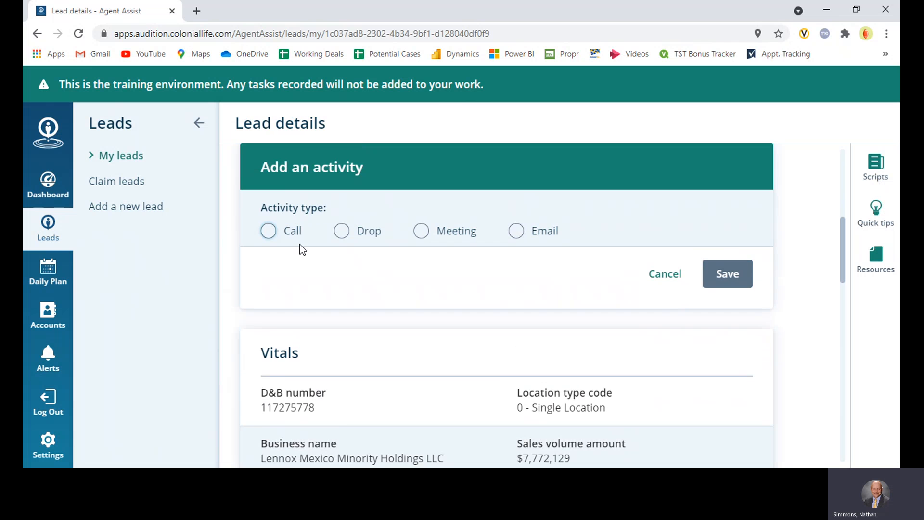
pyautogui.click(268, 230)
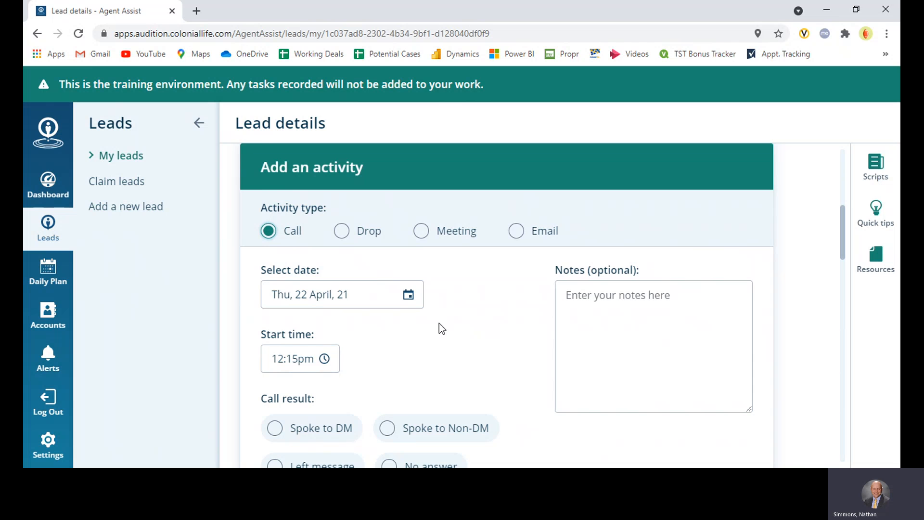
# Set the call result to Spoke to DM, choose Other as the person spoken with and enter the contact's name
pyautogui.scroll(-1, 423, 321)
pyautogui.click(275, 364)
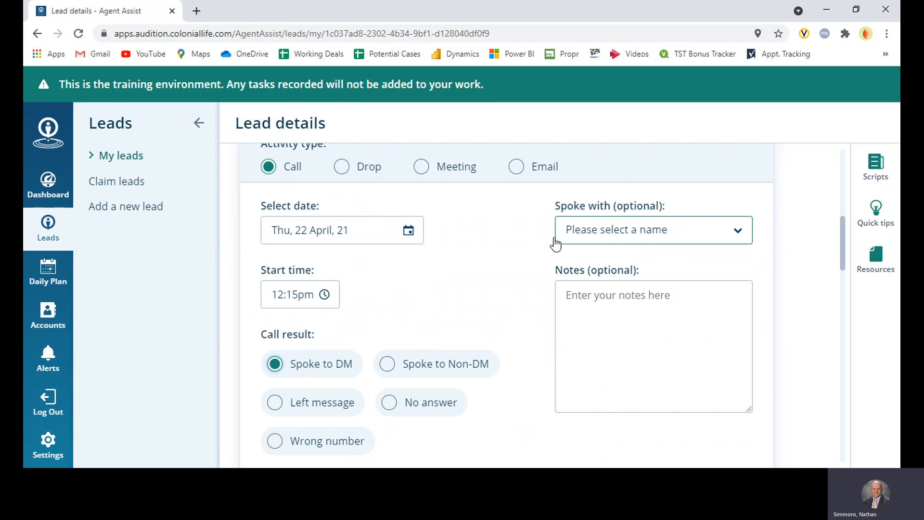
pyautogui.scroll(-1, 360, 318)
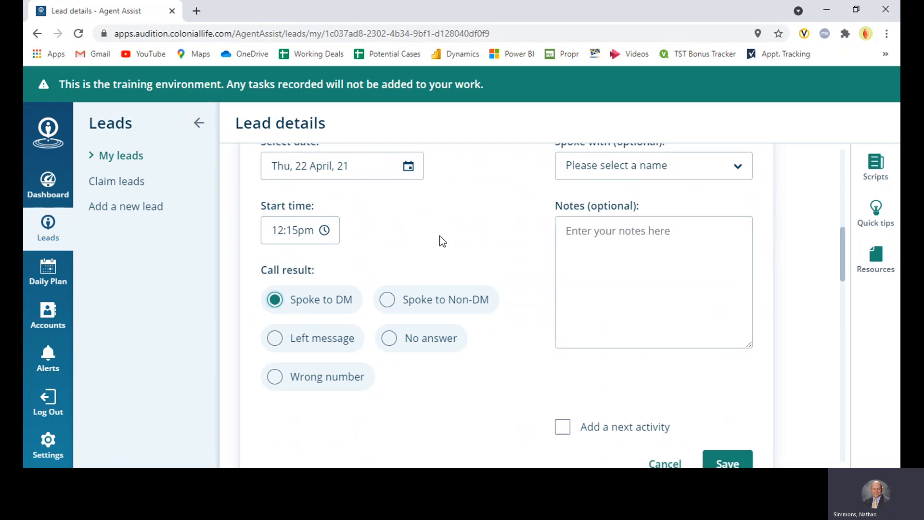
pyautogui.scroll(1, 281, 310)
pyautogui.click(614, 231)
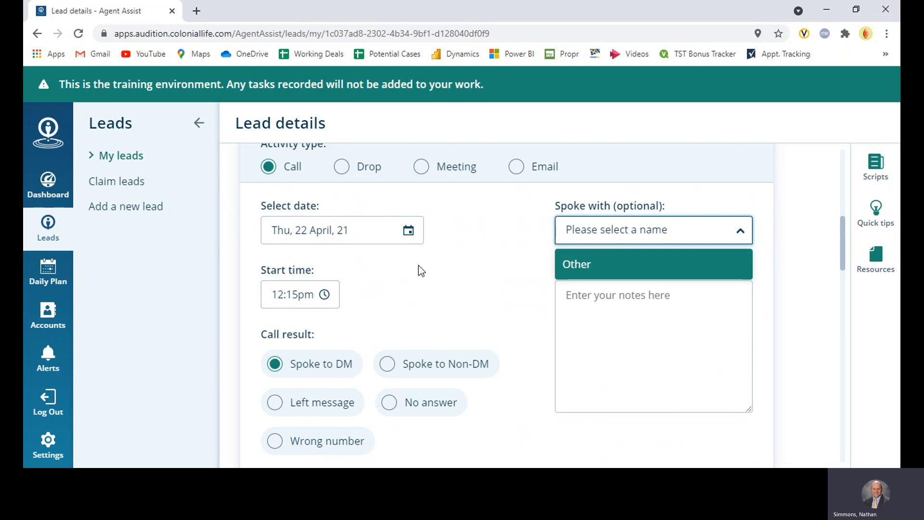
pyautogui.click(594, 265)
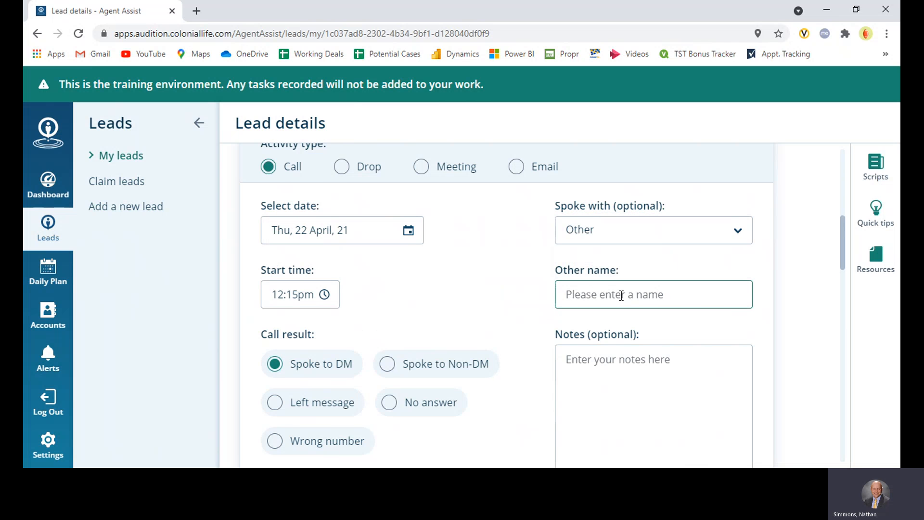
pyautogui.click(617, 296)
pyautogui.write('Dave')
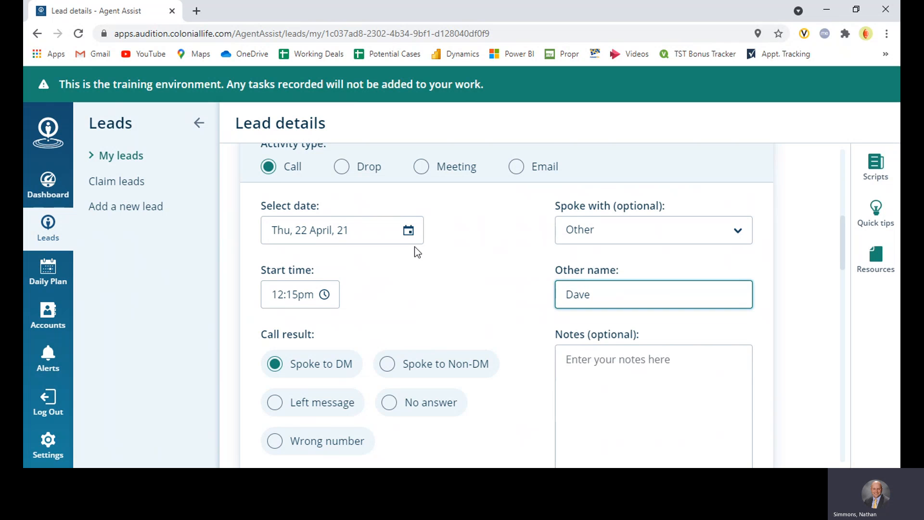
# Add a next activity of type Meeting to the Lennox Mexico Minority Holdings LLC call
pyautogui.scroll(-2, 439, 260)
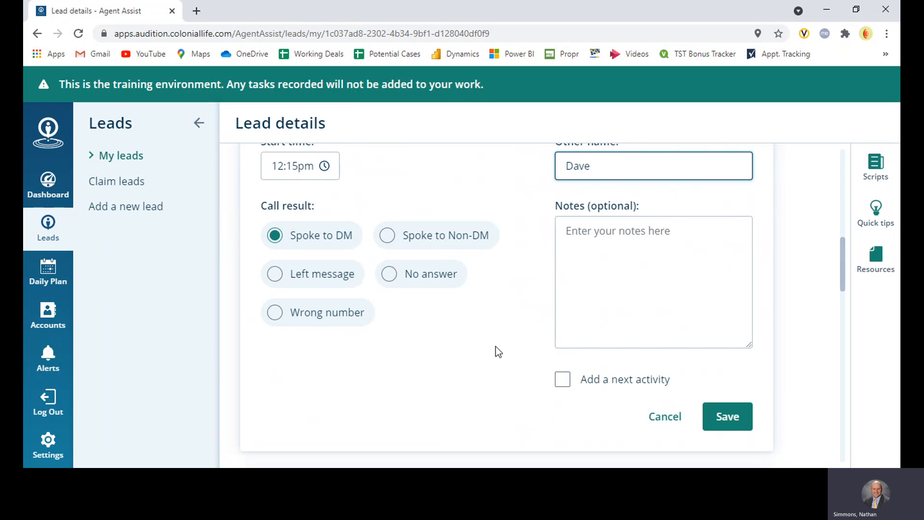
pyautogui.scroll(1, 503, 264)
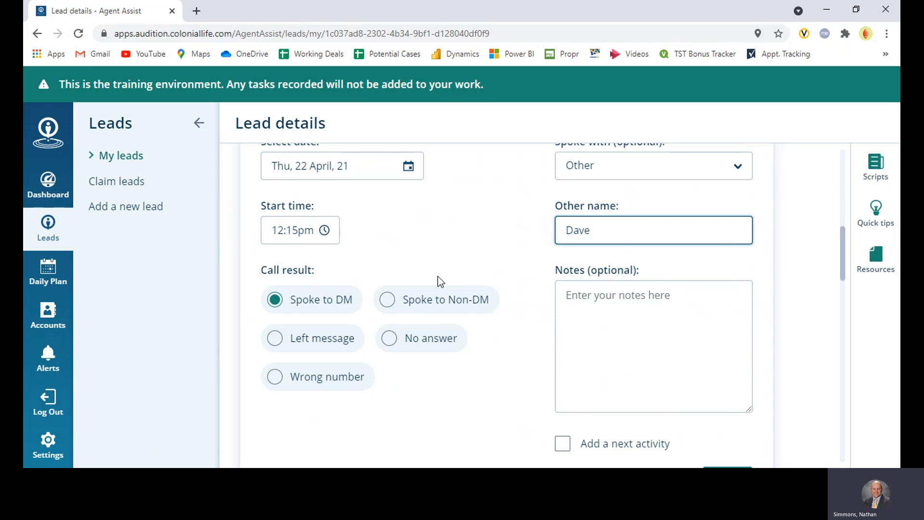
pyautogui.scroll(-1, 502, 357)
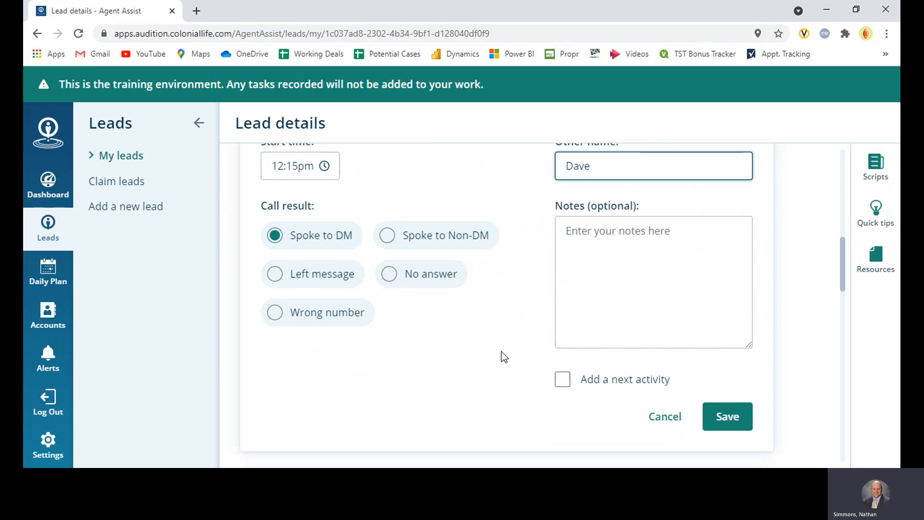
pyautogui.click(563, 381)
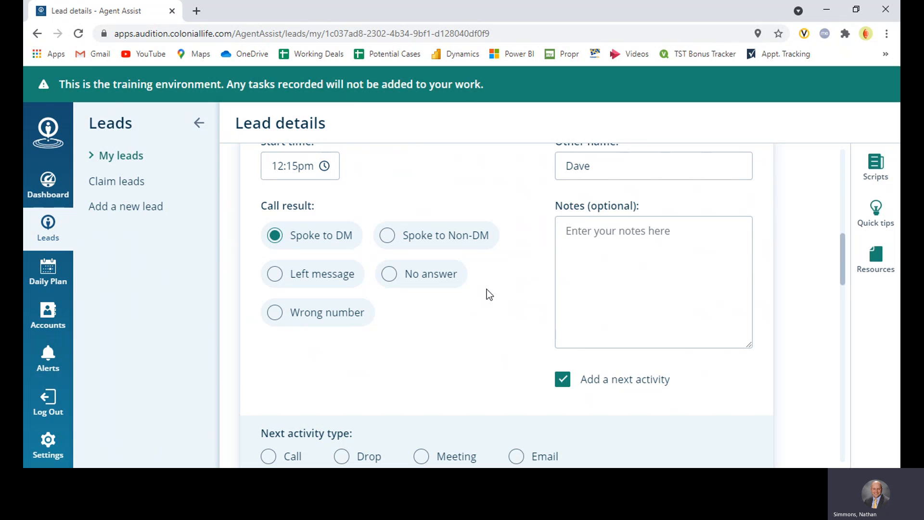
pyautogui.scroll(-1, 482, 313)
pyautogui.scroll(-1, 481, 312)
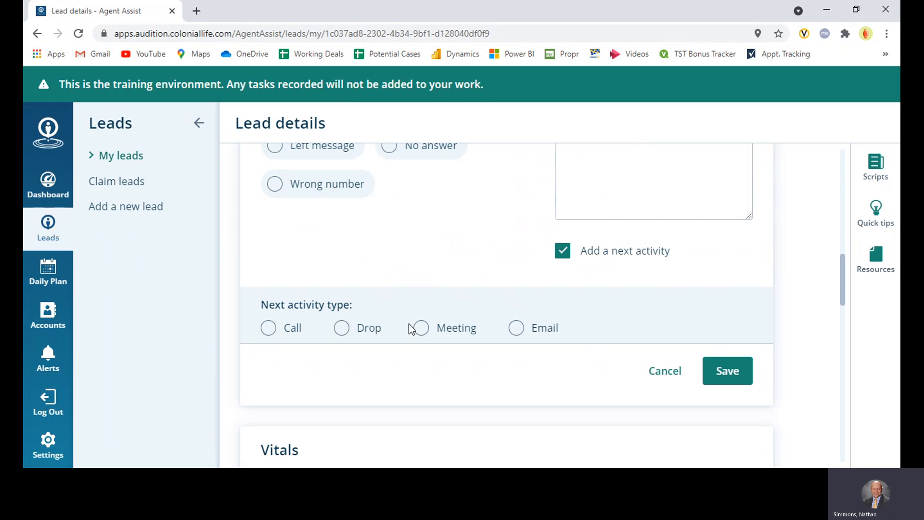
pyautogui.click(422, 329)
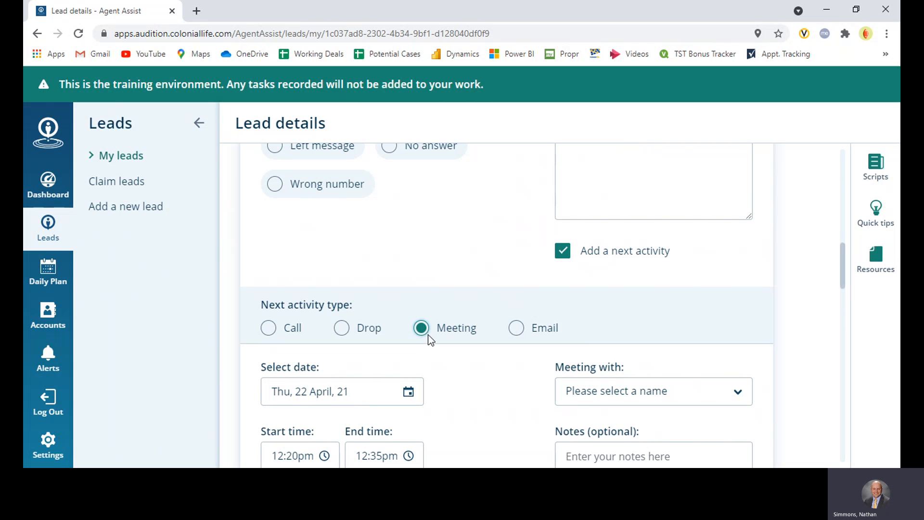
# Review the entered call details and set the next meeting's date to Tue, 27 April, 21
pyautogui.scroll(3, 499, 215)
pyautogui.click(591, 240)
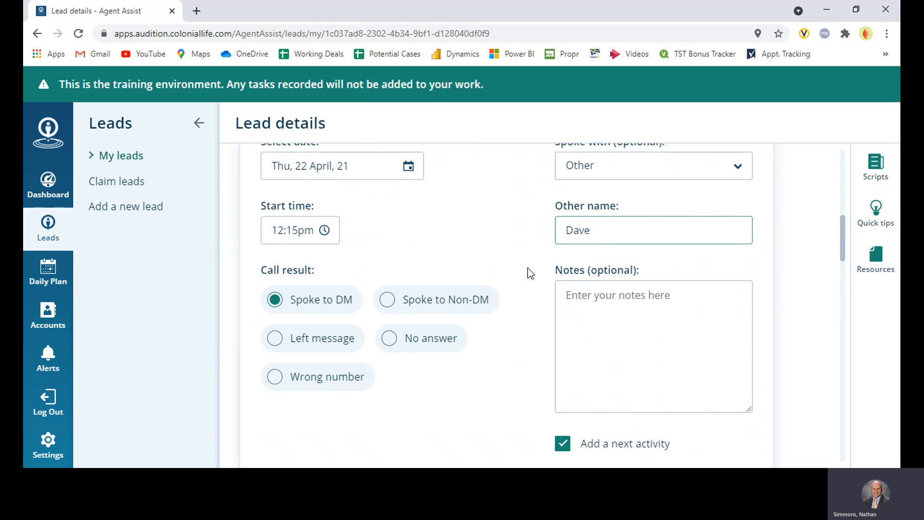
pyautogui.scroll(-5, 491, 262)
pyautogui.scroll(-1, 485, 251)
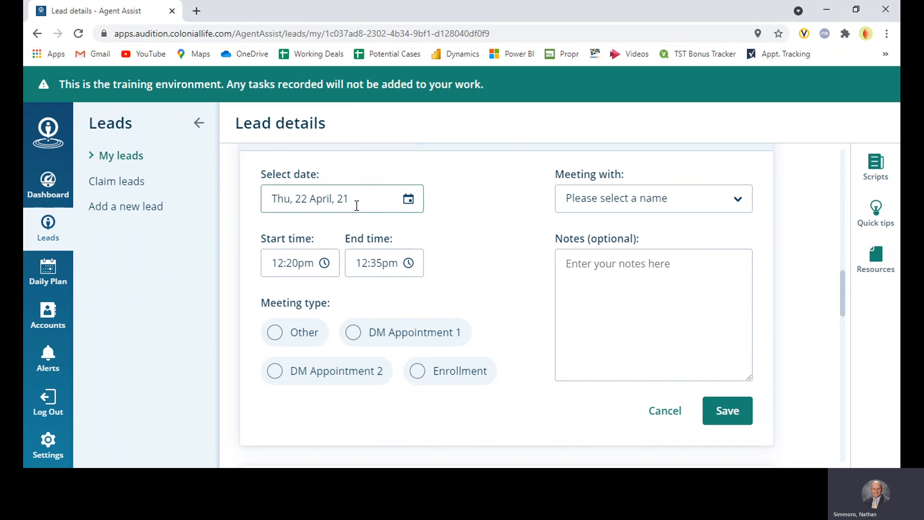
pyautogui.click(408, 199)
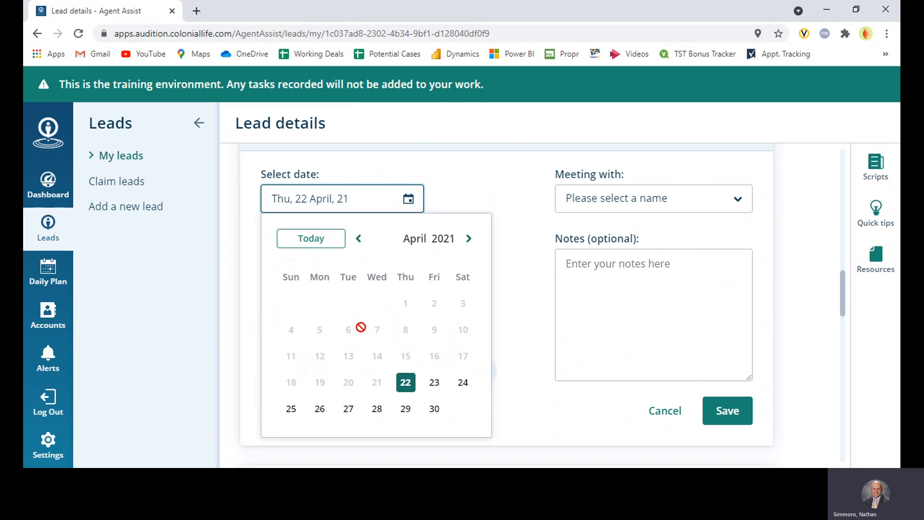
pyautogui.click(355, 419)
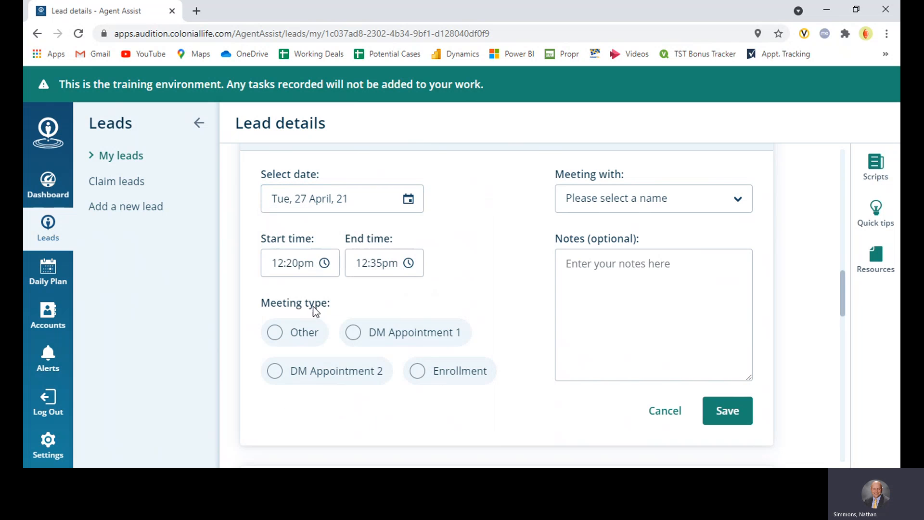
# Set the next meeting's start time to 10:00am
pyautogui.click(300, 264)
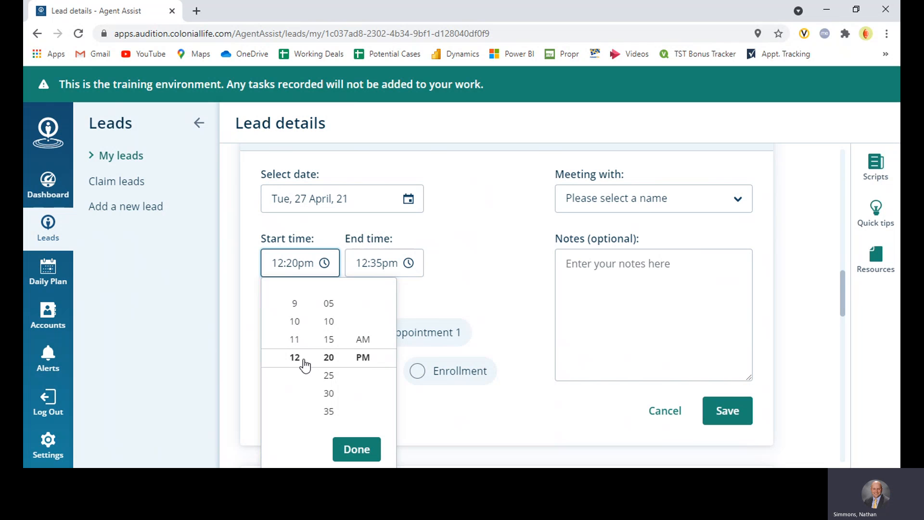
pyautogui.click(296, 321)
pyautogui.scroll(4, 332, 312)
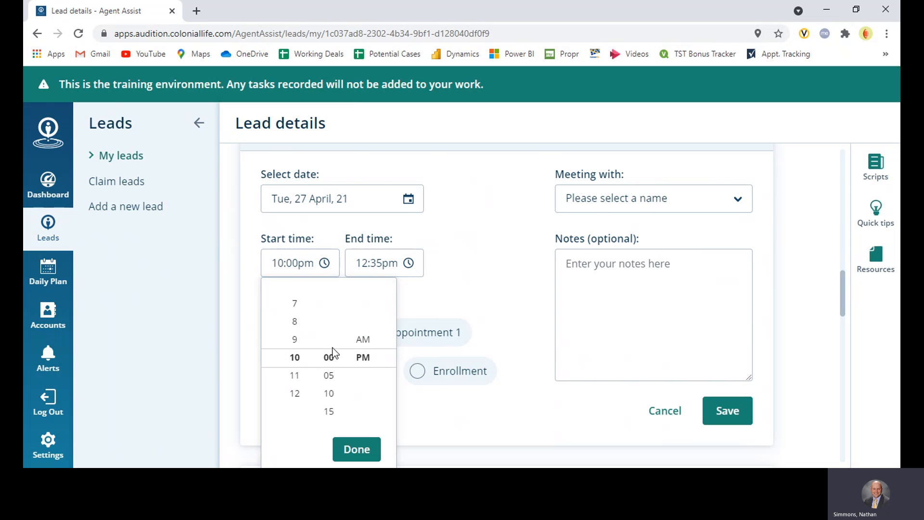
pyautogui.click(363, 340)
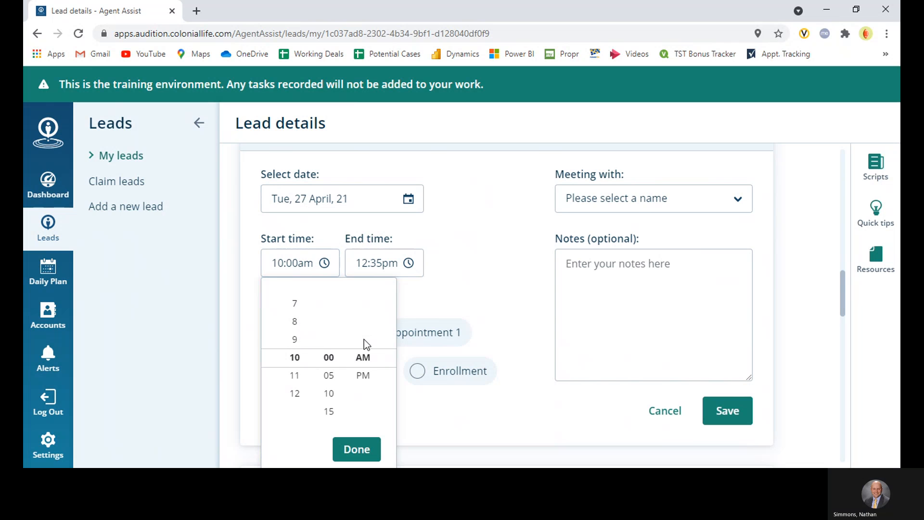
pyautogui.click(356, 449)
# Set the next meeting's end time to 10:15am
pyautogui.click(374, 274)
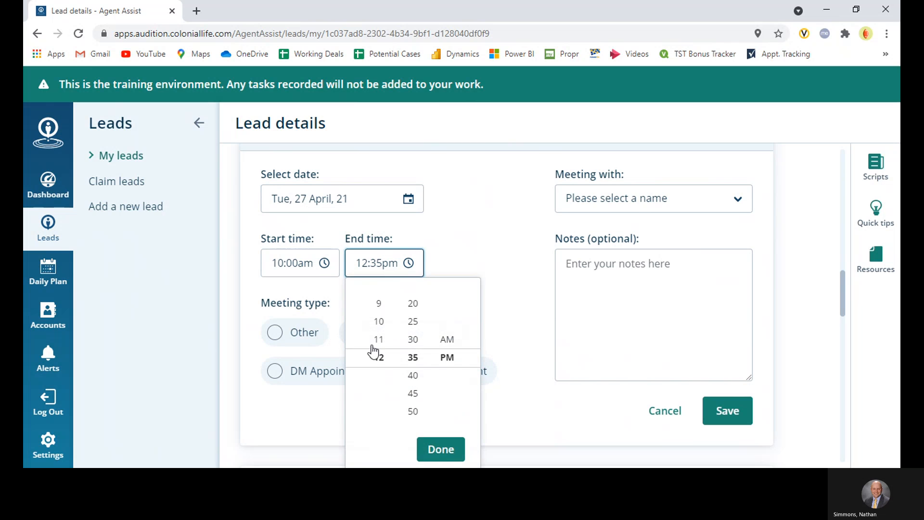
pyautogui.click(378, 319)
pyautogui.click(410, 340)
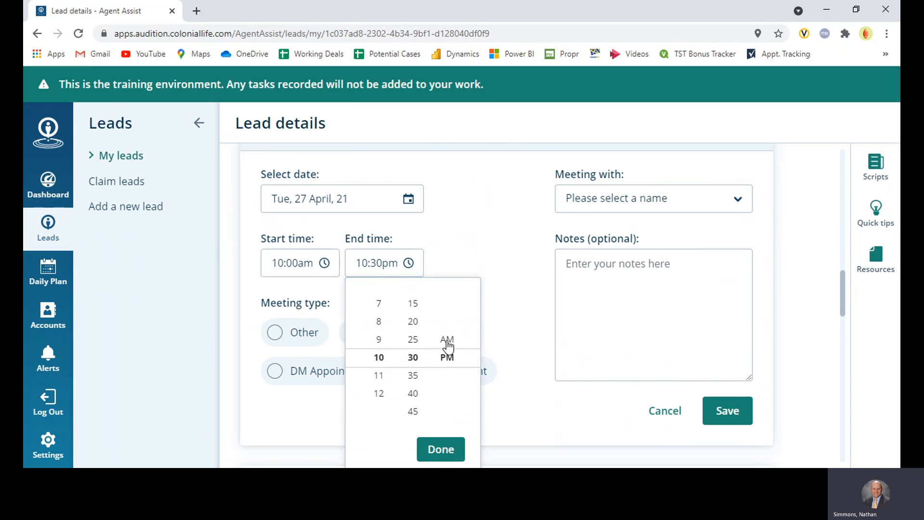
pyautogui.click(413, 304)
pyautogui.click(441, 447)
# Make the meeting a DM Appointment 1 with Other as the attendee and enter the contact's name
pyautogui.click(350, 340)
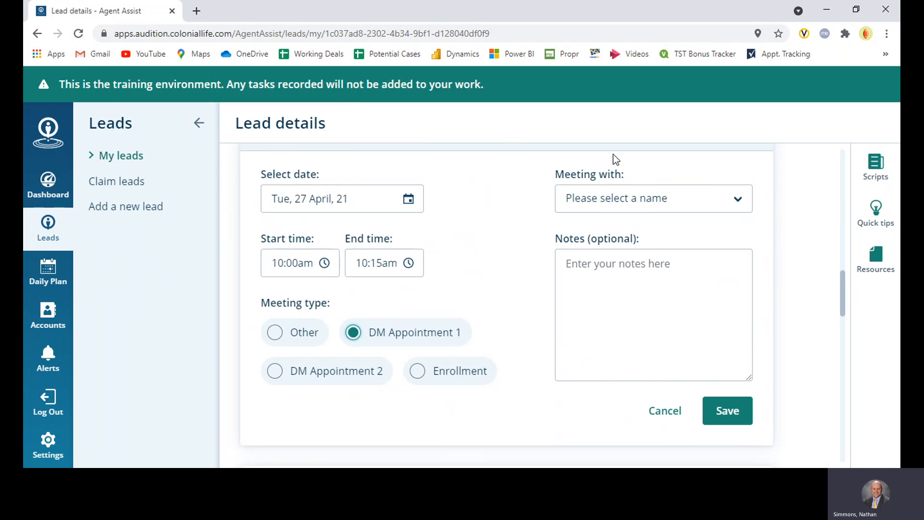
pyautogui.click(595, 197)
pyautogui.click(612, 243)
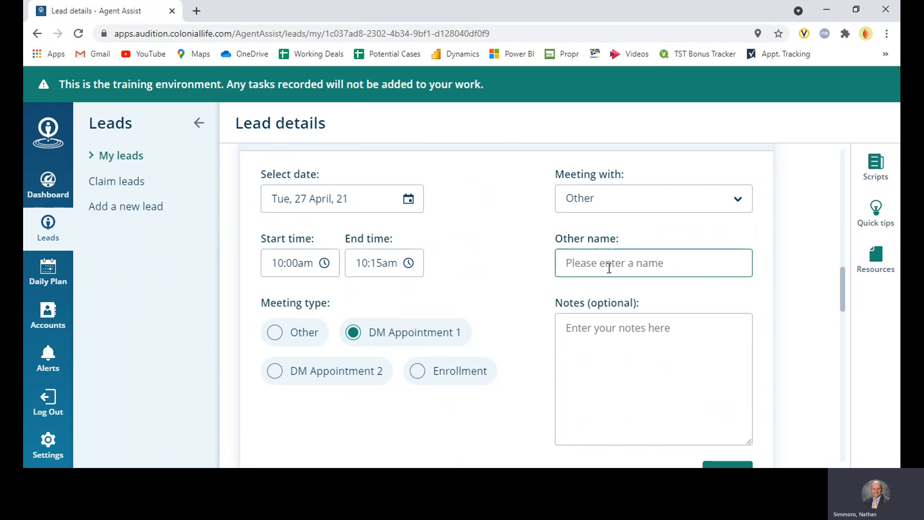
pyautogui.write('Da')
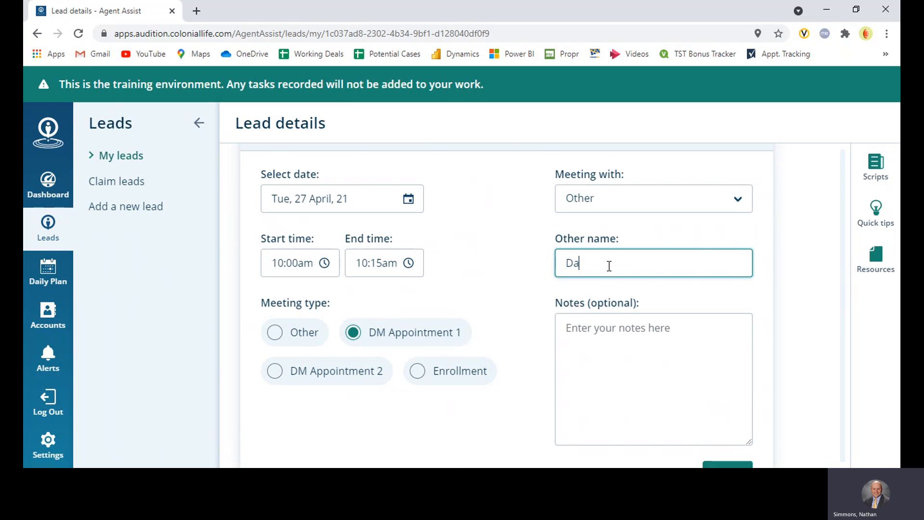
# Save the call with its next meeting, check the lead's status and expiry date, and return to the My leads list
pyautogui.scroll(-2, 713, 367)
pyautogui.click(735, 416)
pyautogui.scroll(5, 425, 300)
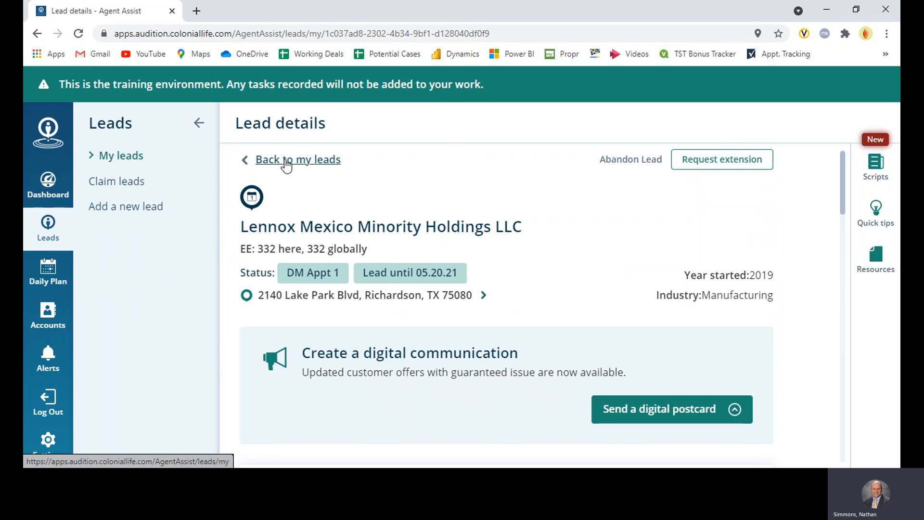
pyautogui.click(285, 160)
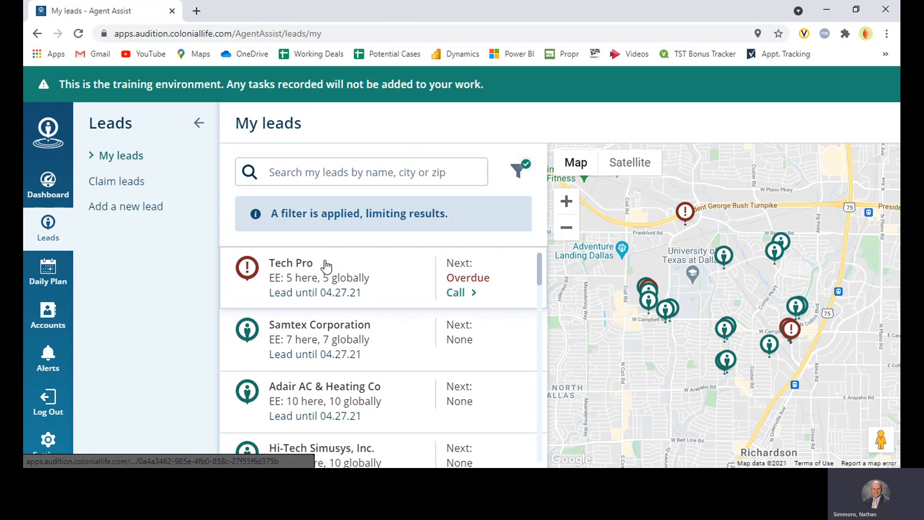
# Filter the My leads list by lead status DM Appt 1 instead of New Lead
pyautogui.click(199, 124)
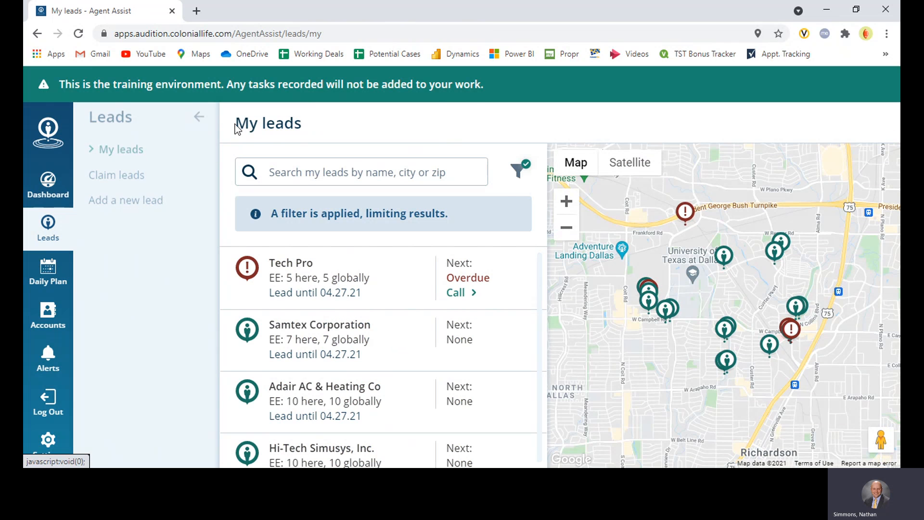
pyautogui.click(399, 173)
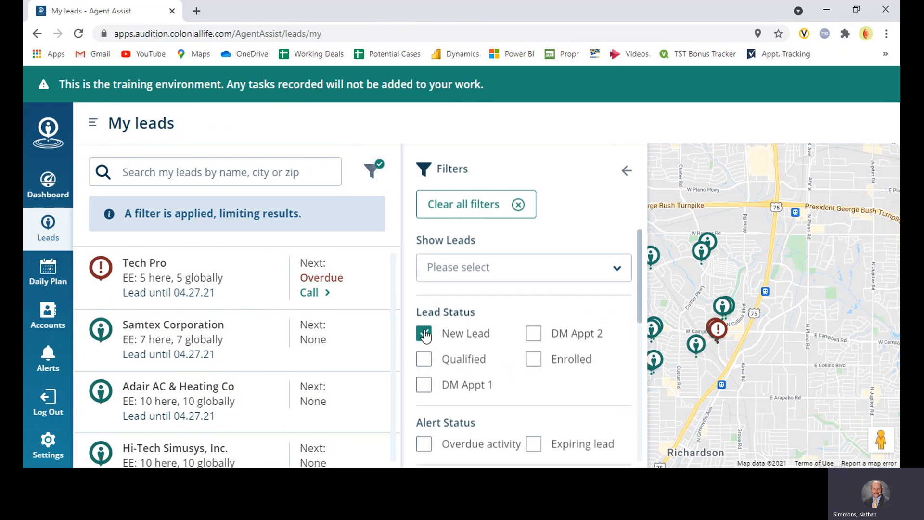
pyautogui.click(424, 333)
pyautogui.click(426, 388)
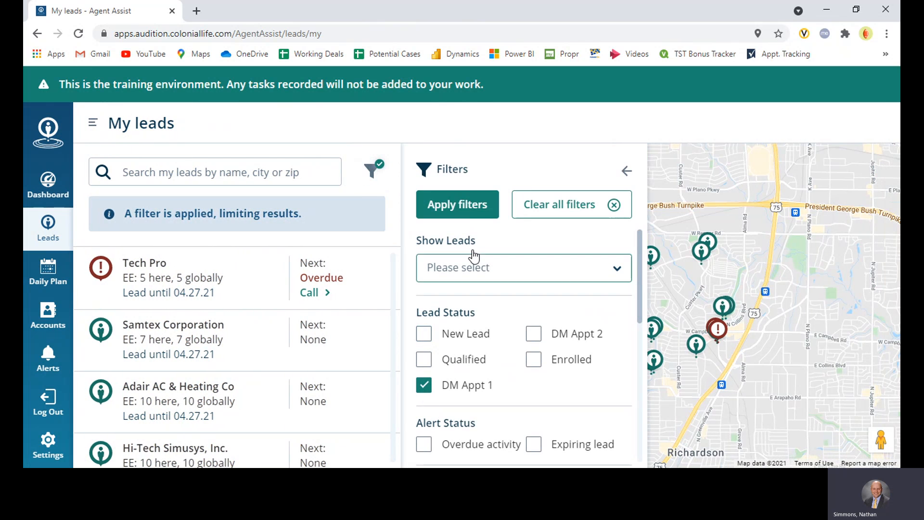
pyautogui.click(464, 208)
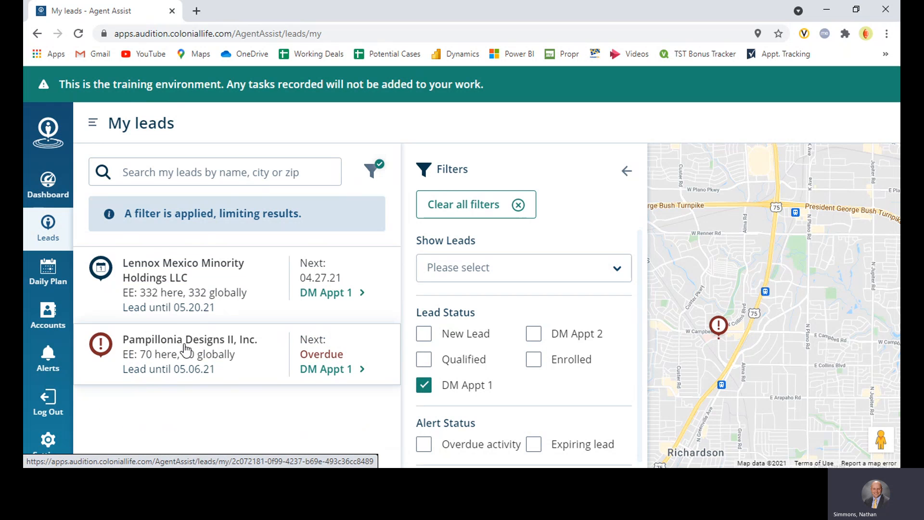
# Check the Daily Plan for April 27, 2021 for the scheduled appointment and return to the My leads list
pyautogui.click(52, 275)
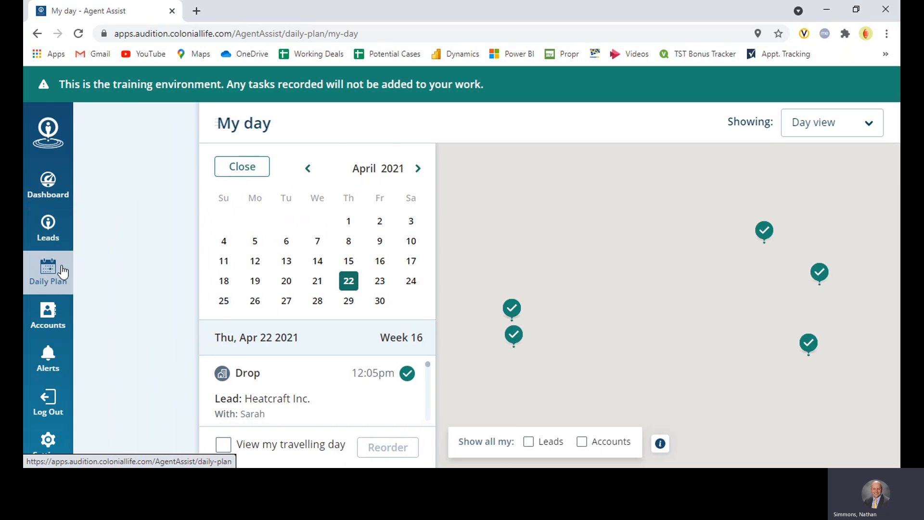
pyautogui.click(306, 300)
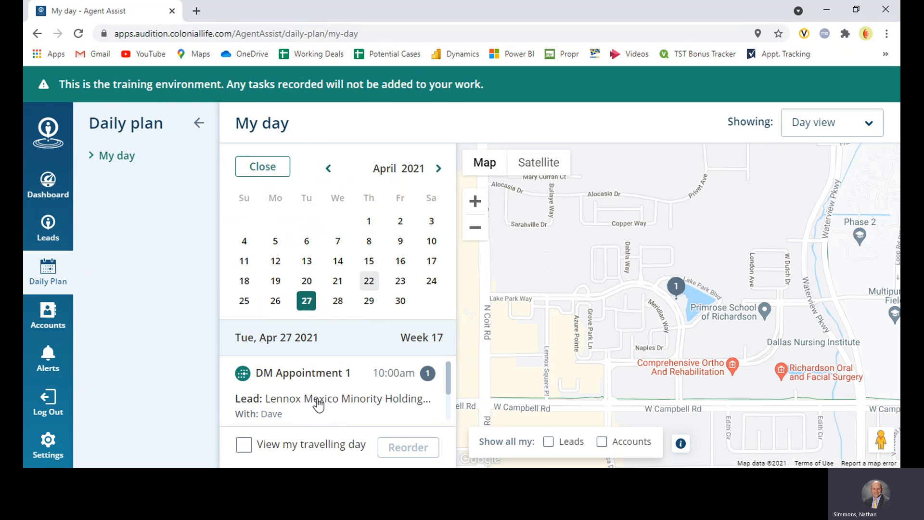
pyautogui.click(43, 236)
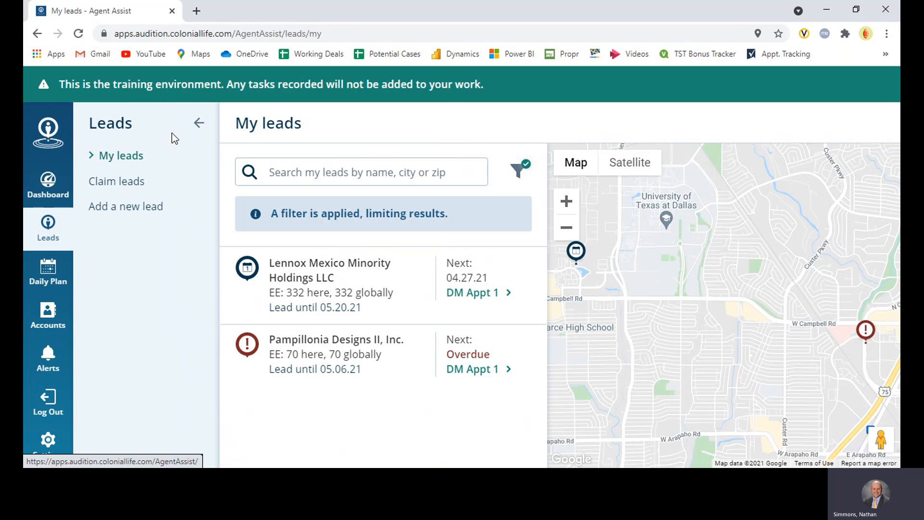
pyautogui.click(199, 123)
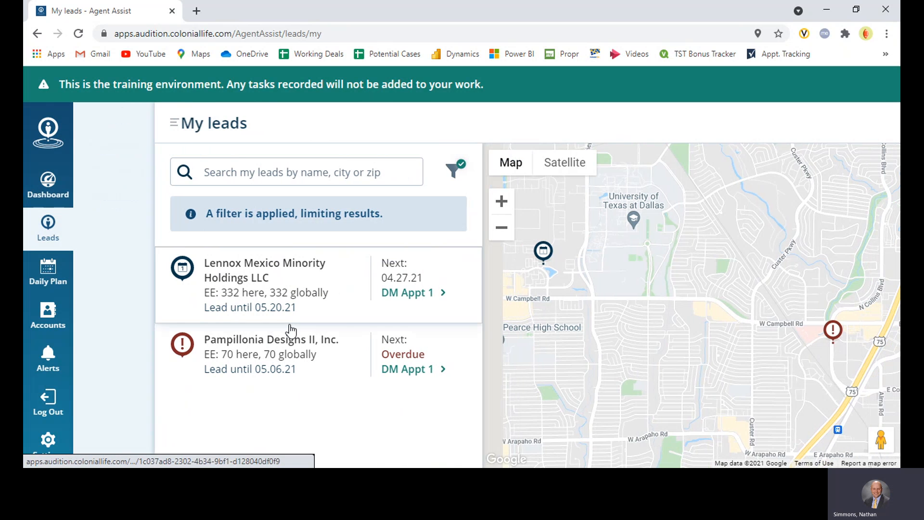